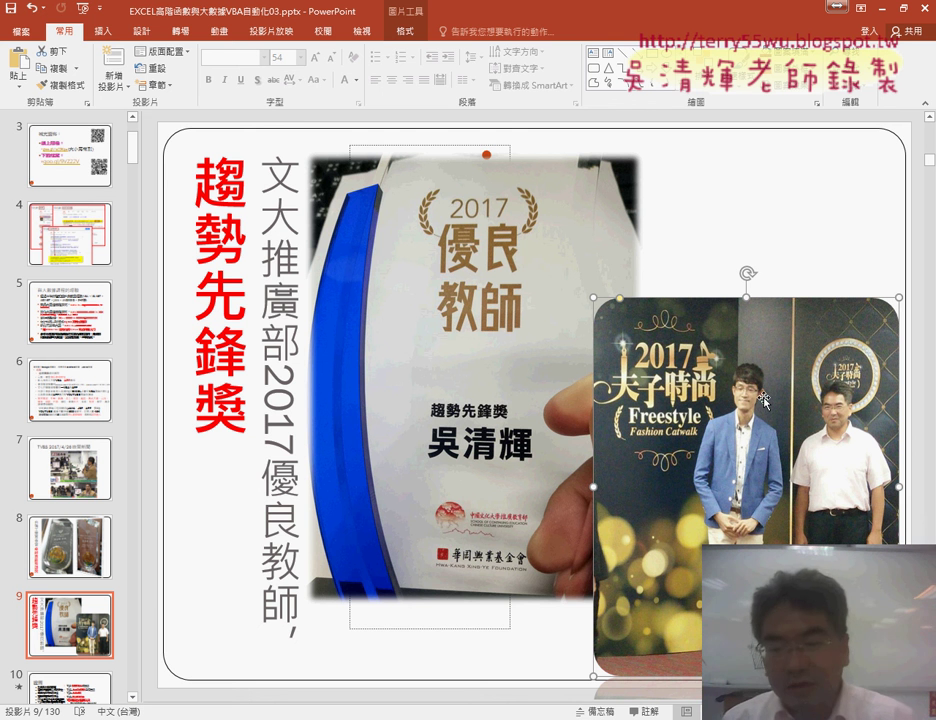
- Clear away the presentation, its folder window and the 00.txt note, and move the APP course folder window aside
click(798, 222)
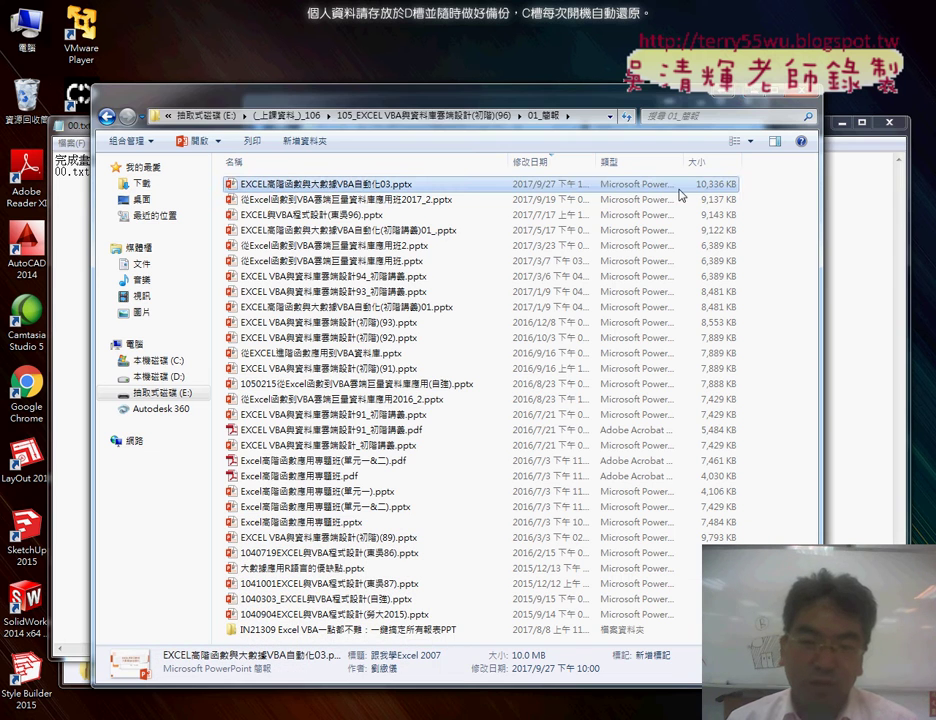
click(760, 96)
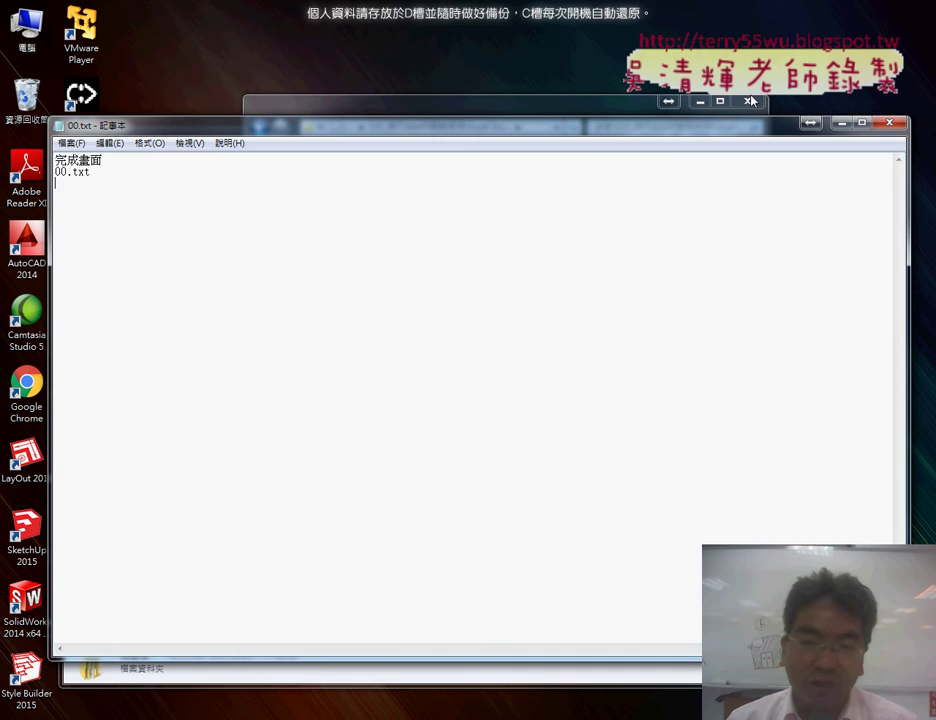
click(841, 123)
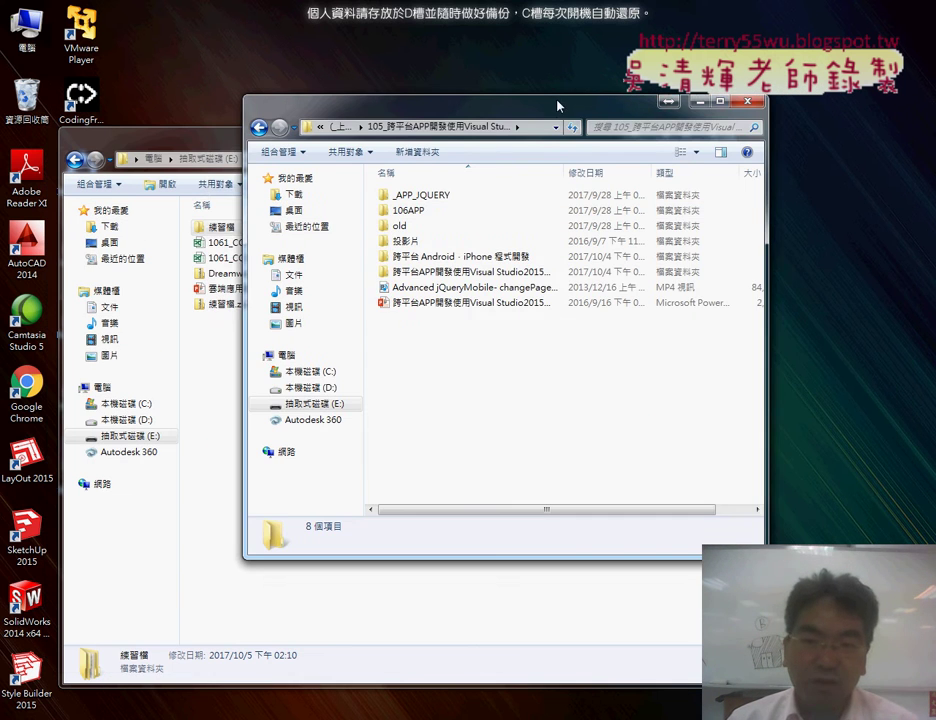
drag(554, 109, 423, 71)
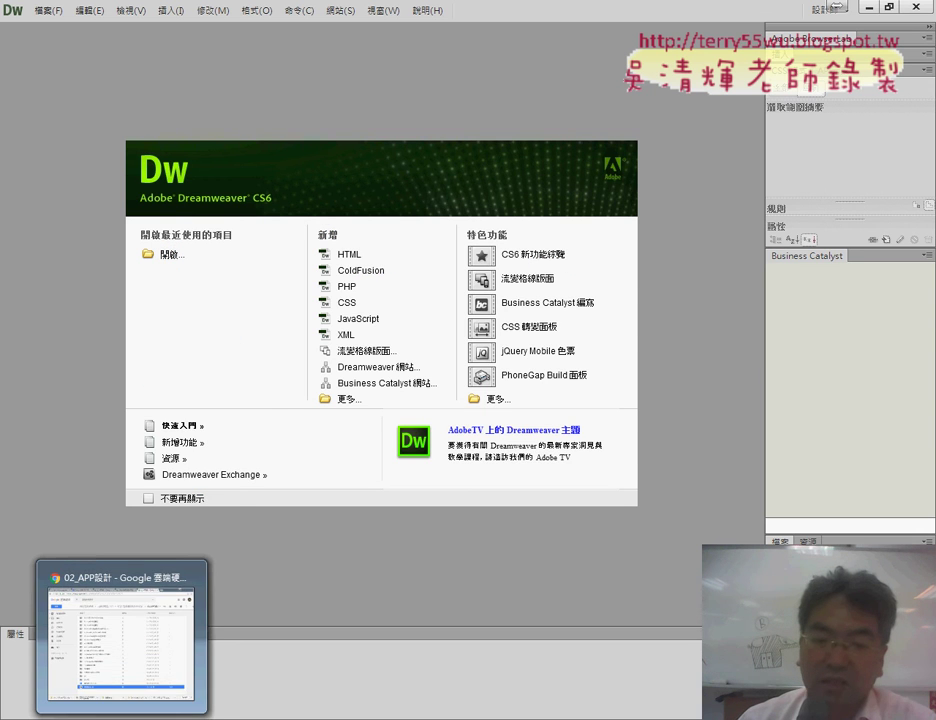
- Switch to Google Drive in Chrome, locate the 01_102APP完成畫面 folder inside 02_APP設計, and minimize the browser
click(130, 662)
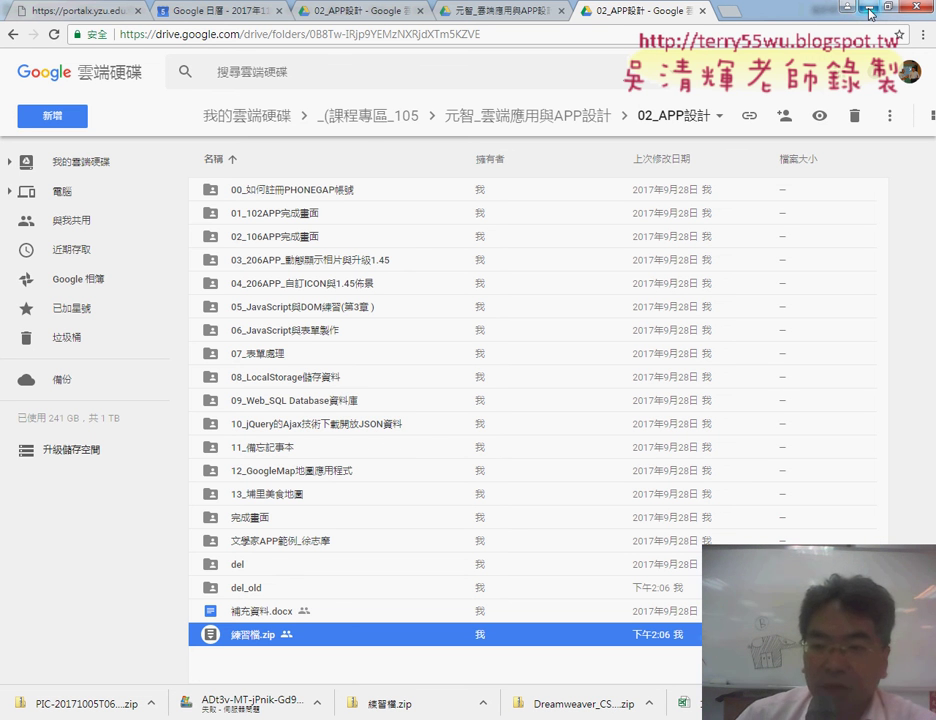
click(300, 216)
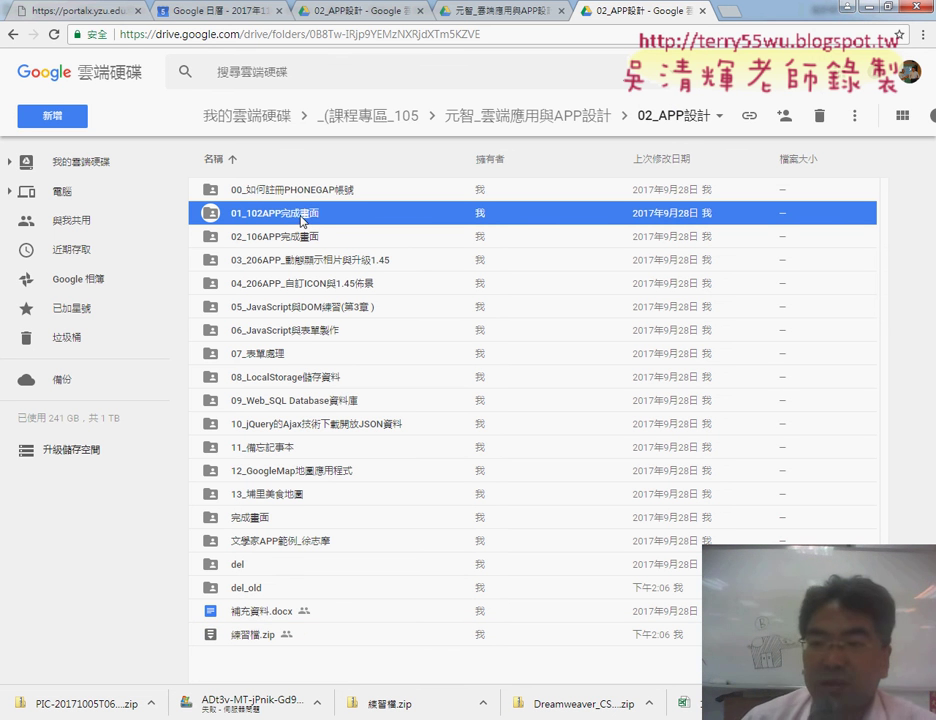
click(850, 7)
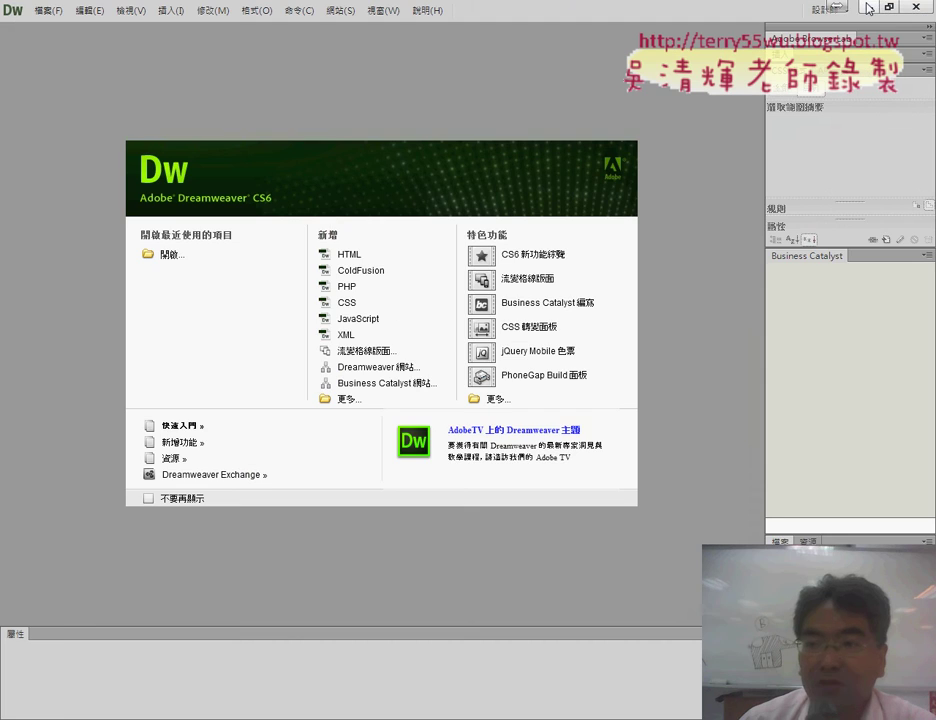
- Minimize Dreamweaver and both open folder windows to expose the desktop
click(868, 8)
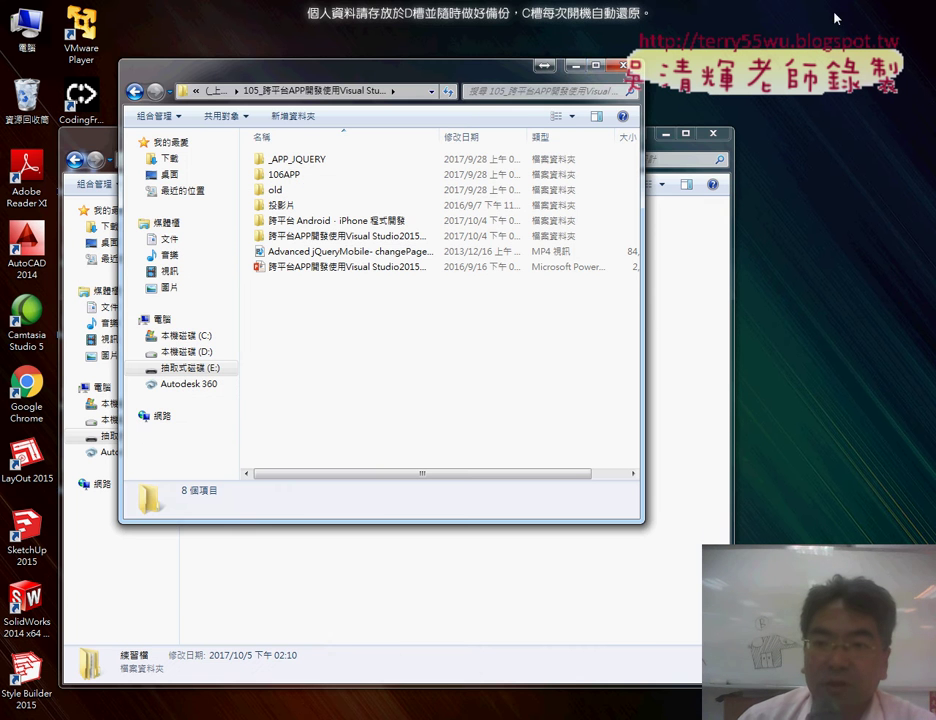
click(575, 66)
click(665, 133)
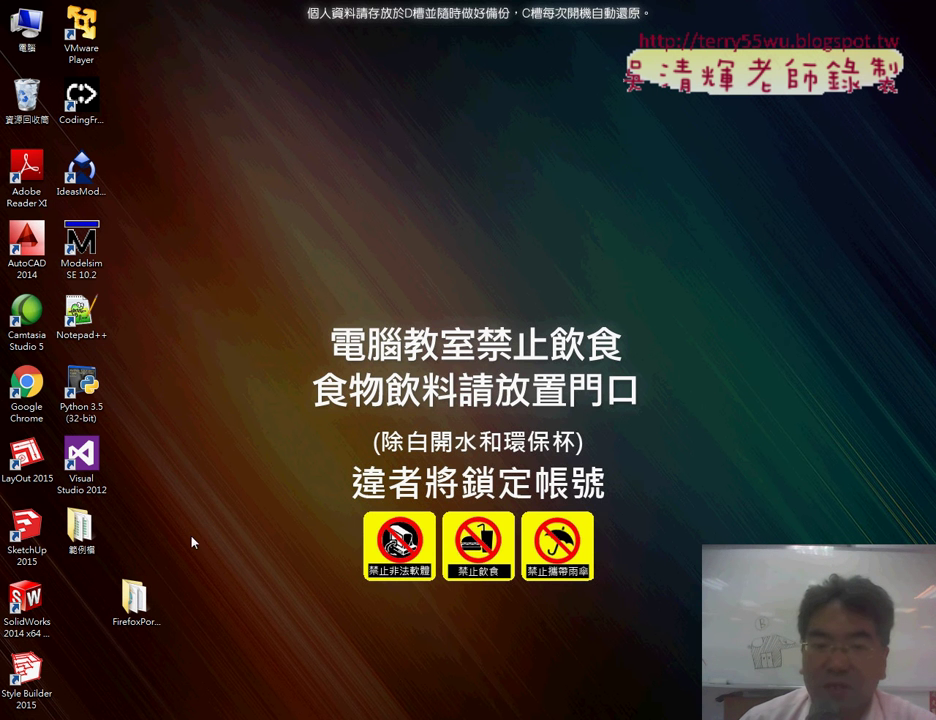
- Create a folder named 102APP on the desktop and open it
right_click(319, 132)
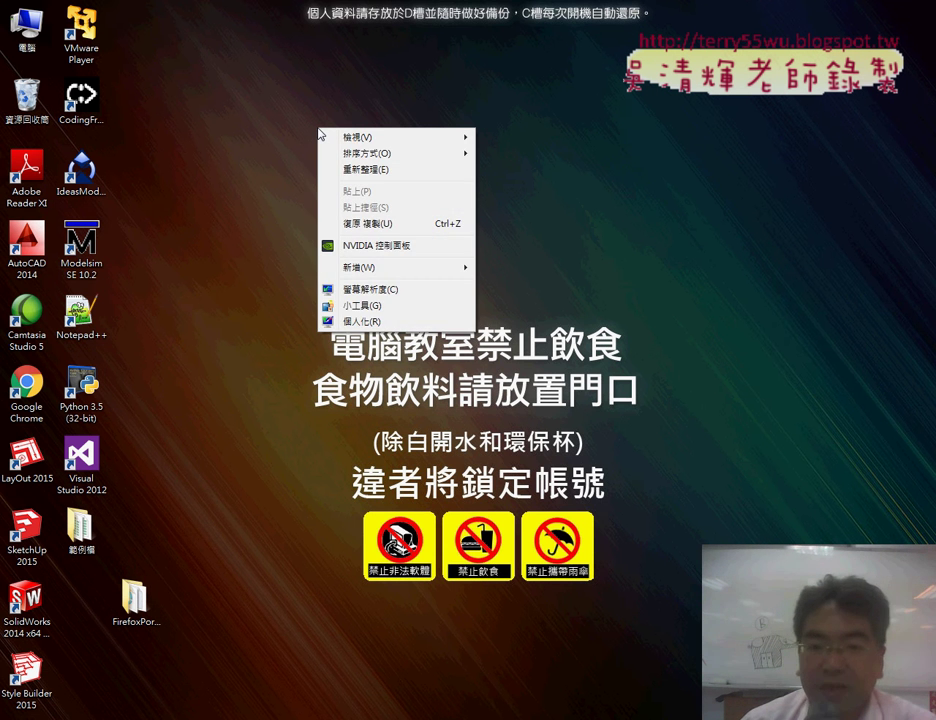
mouse_move(376, 273)
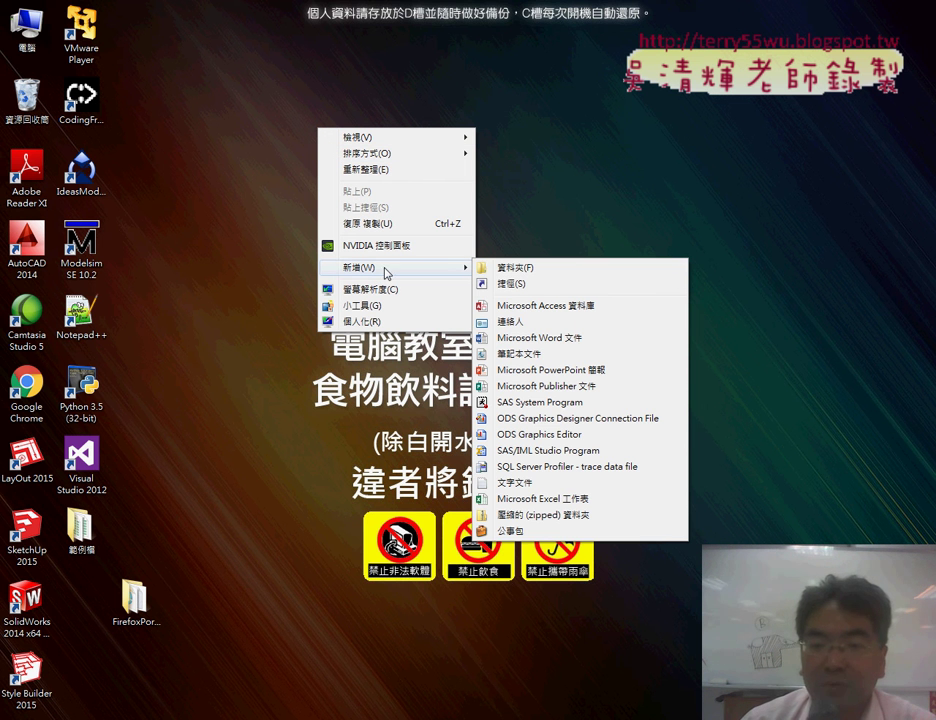
click(549, 271)
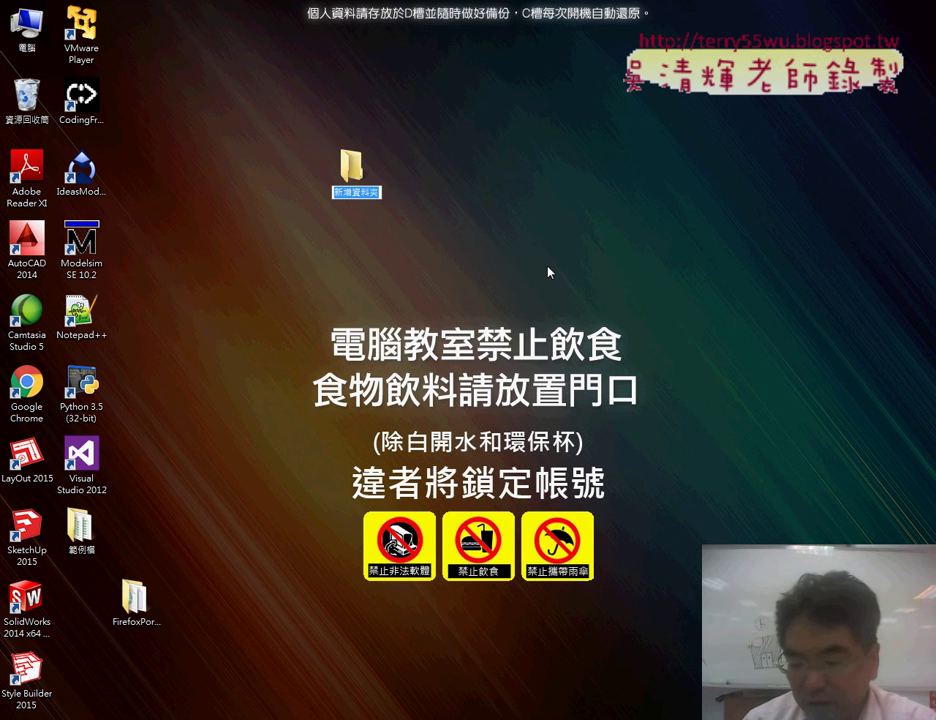
text(102)
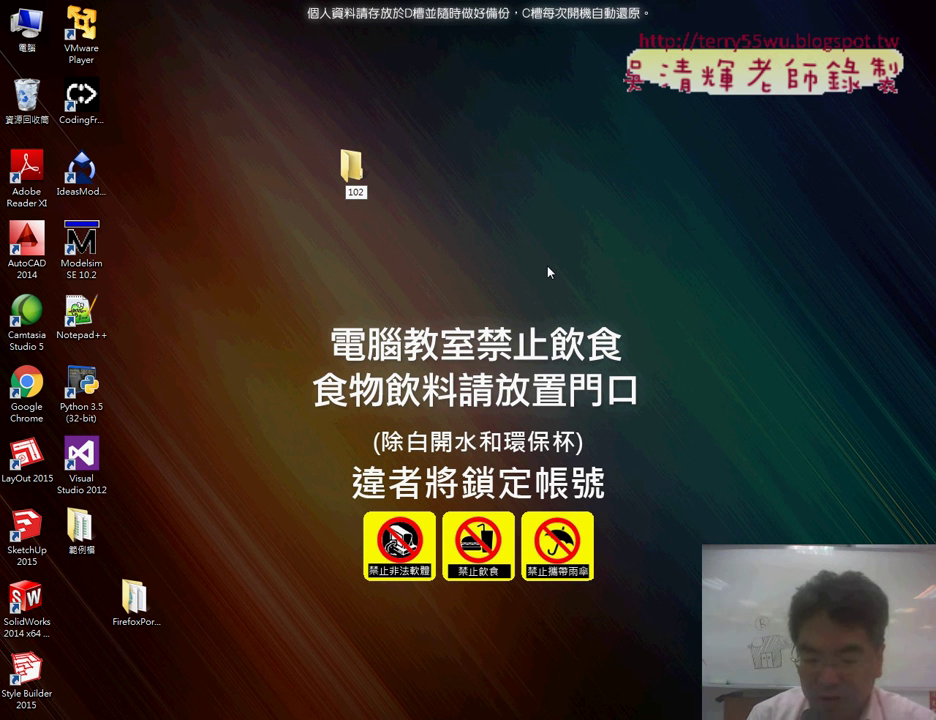
text(APP)
key(Return)
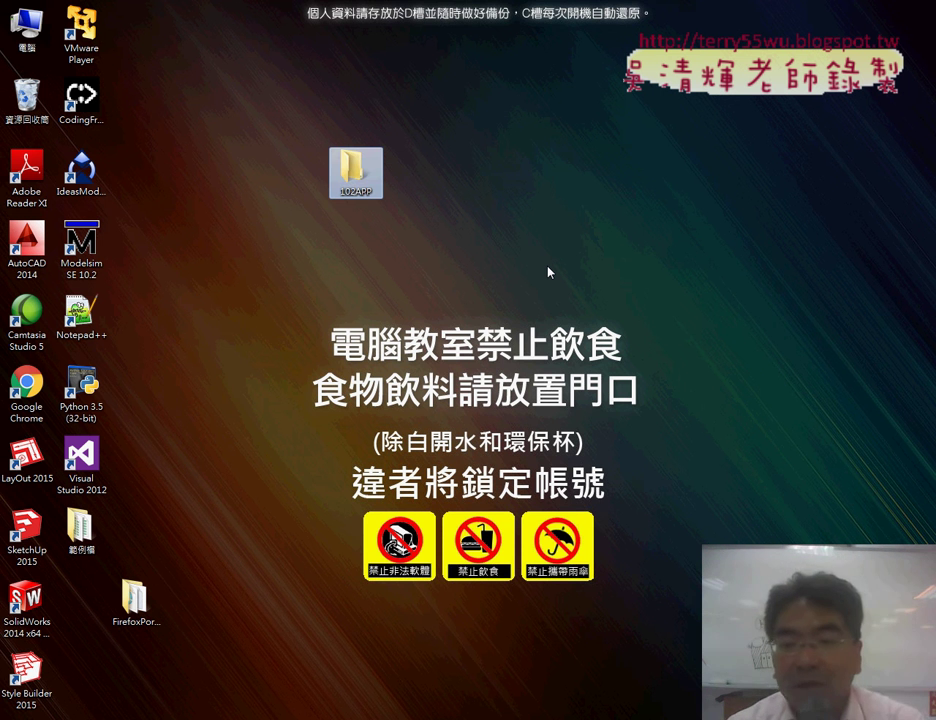
double_click(357, 173)
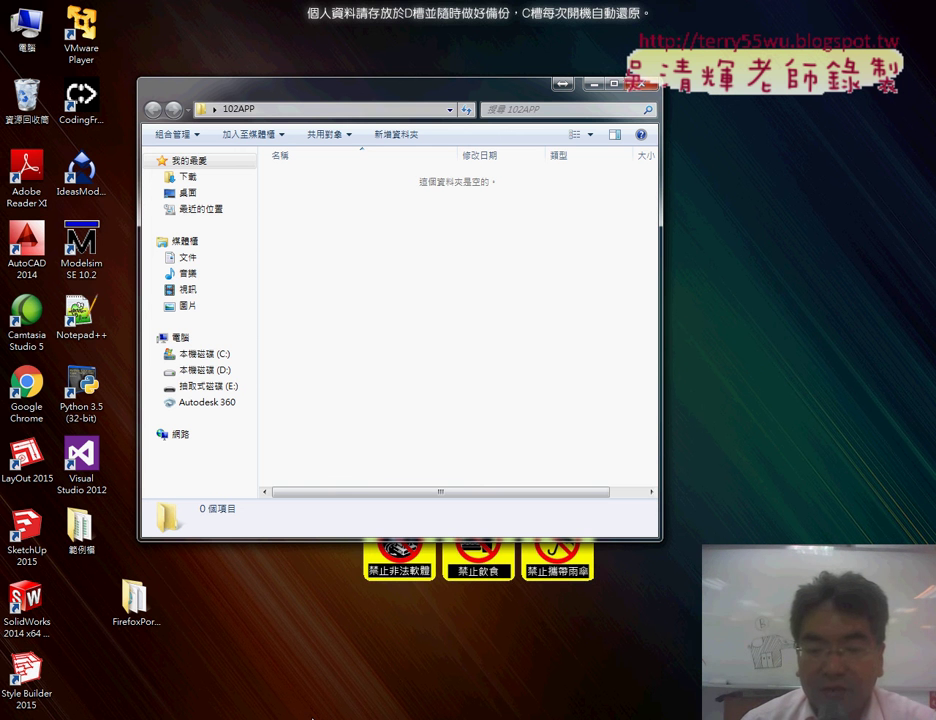
- Switch to Dreamweaver and start setting up a new site
click(343, 643)
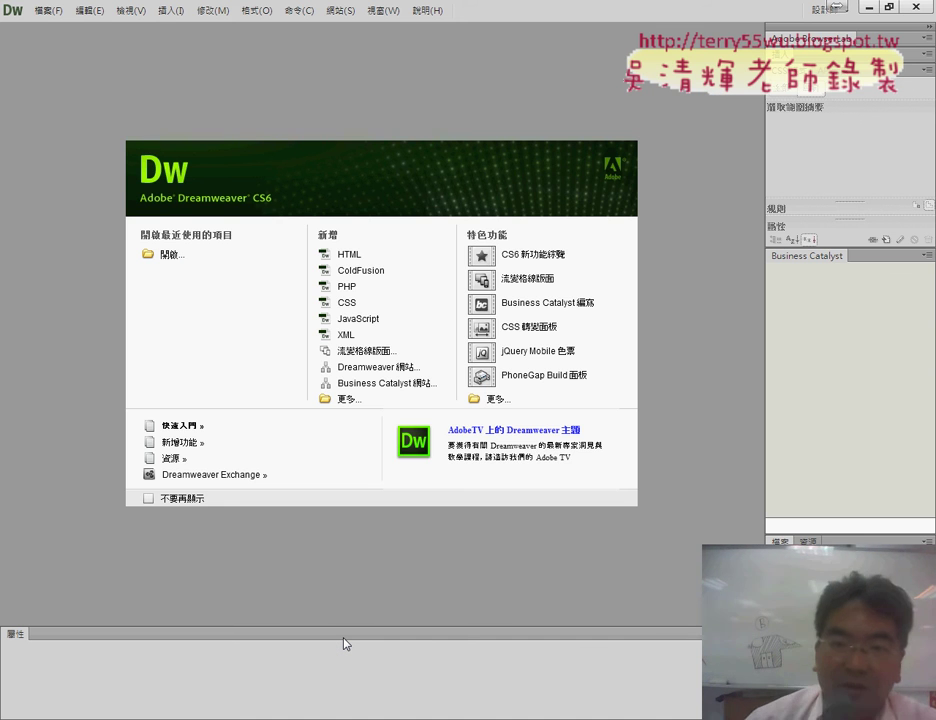
click(340, 11)
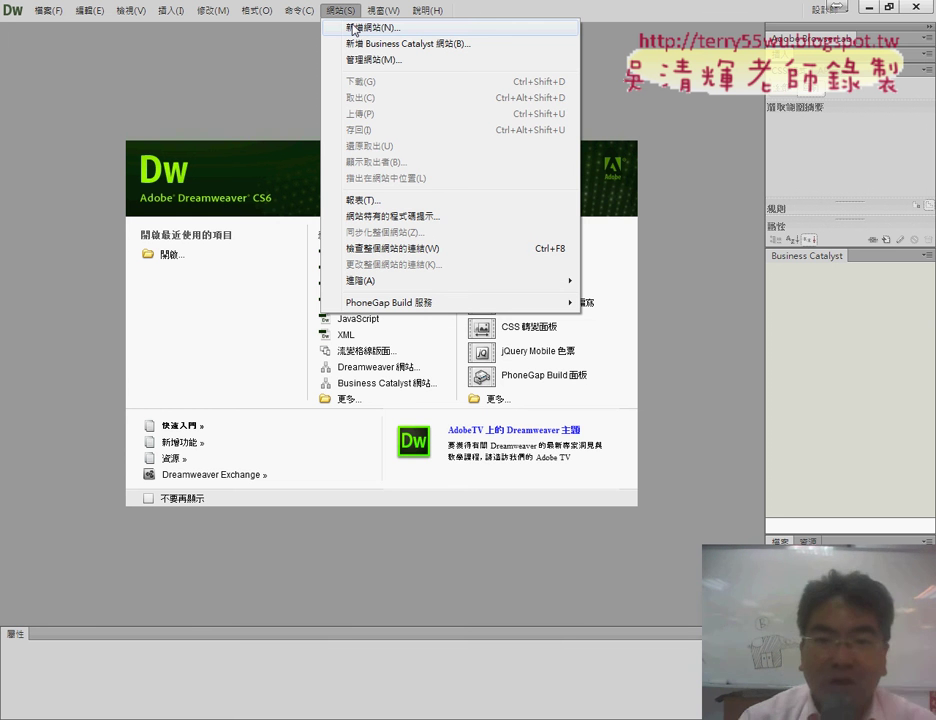
click(353, 28)
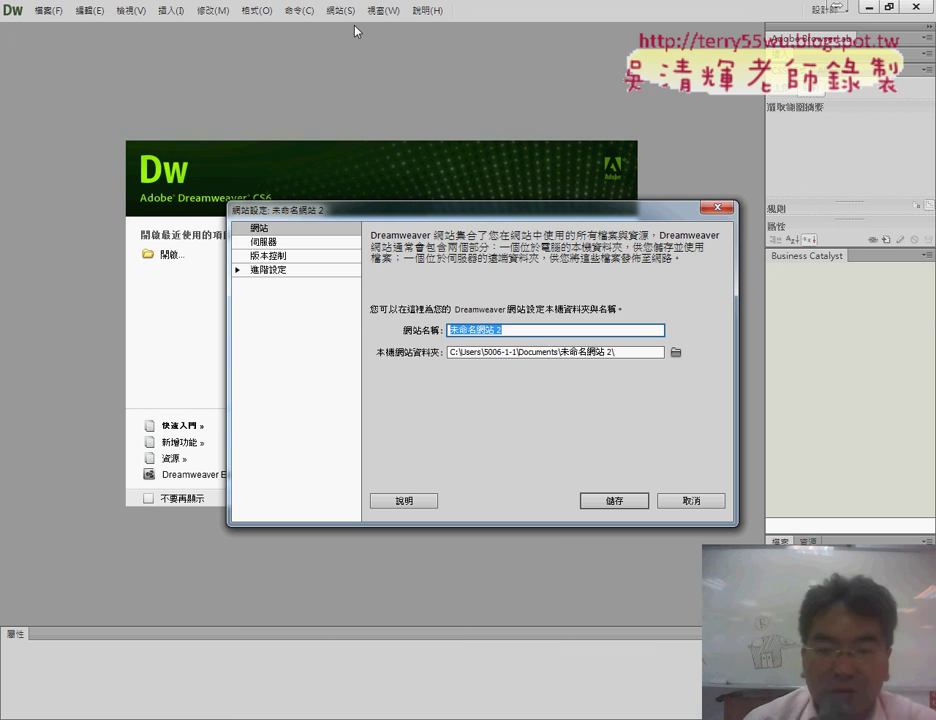
- Look through the server, version control and advanced settings of the new site, and return to its basic site settings
click(262, 242)
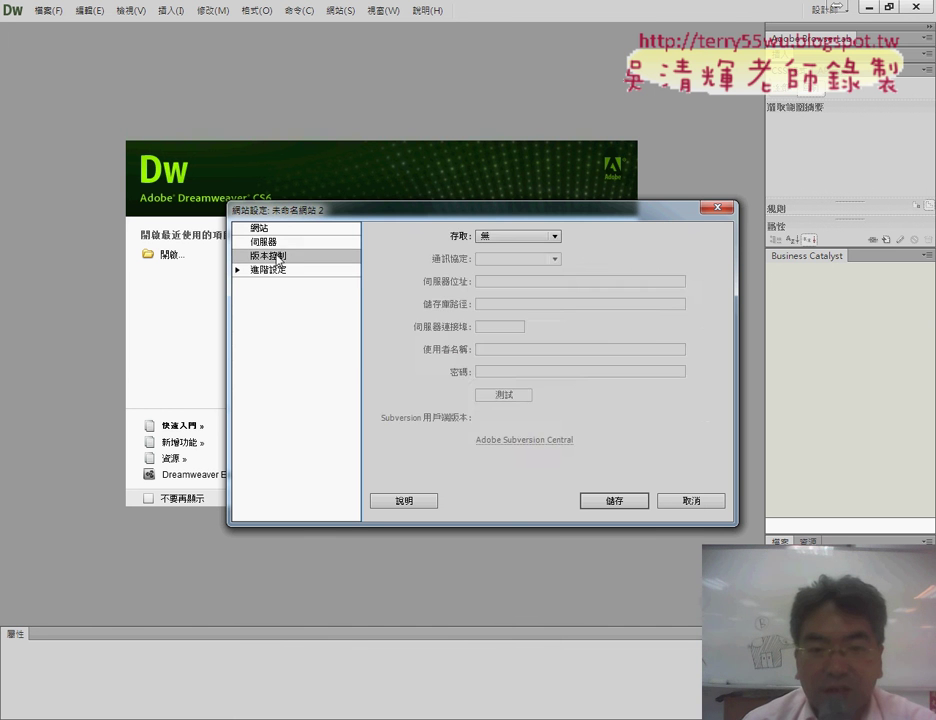
click(280, 271)
click(283, 231)
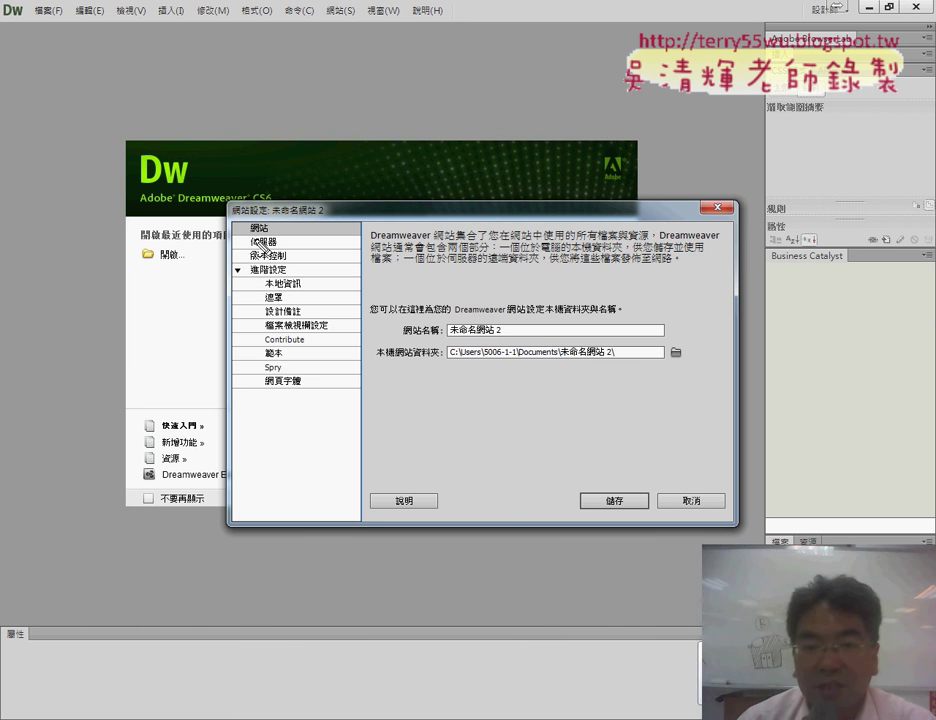
mouse_move(274, 232)
mouse_down()
mouse_move(244, 238)
mouse_move(280, 247)
mouse_up()
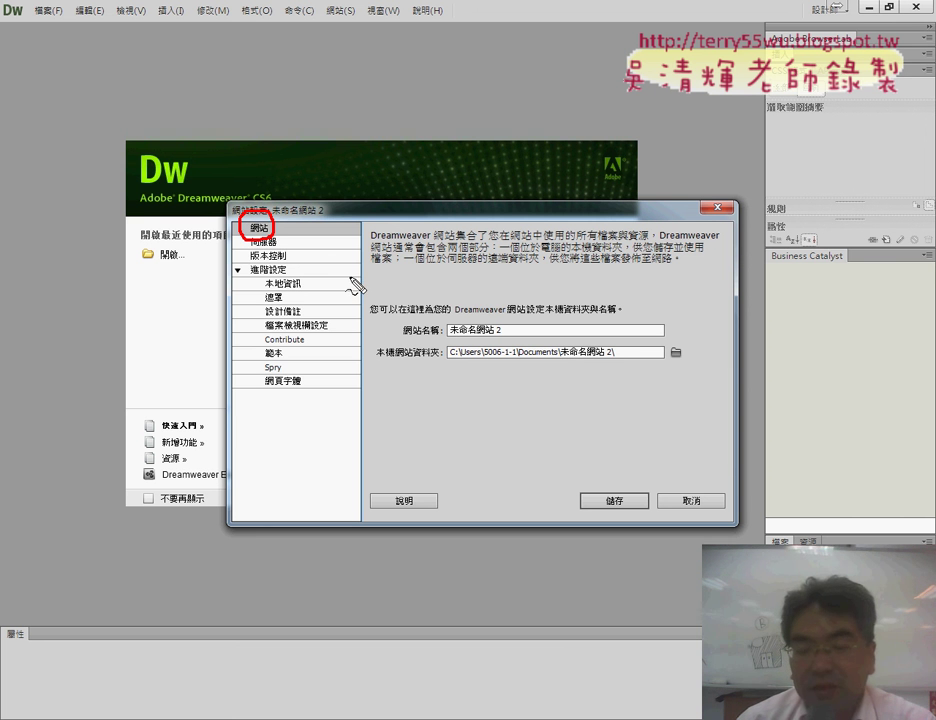
mouse_move(490, 344)
mouse_down()
mouse_move(479, 347)
mouse_move(508, 330)
mouse_move(420, 340)
mouse_move(442, 340)
mouse_up()
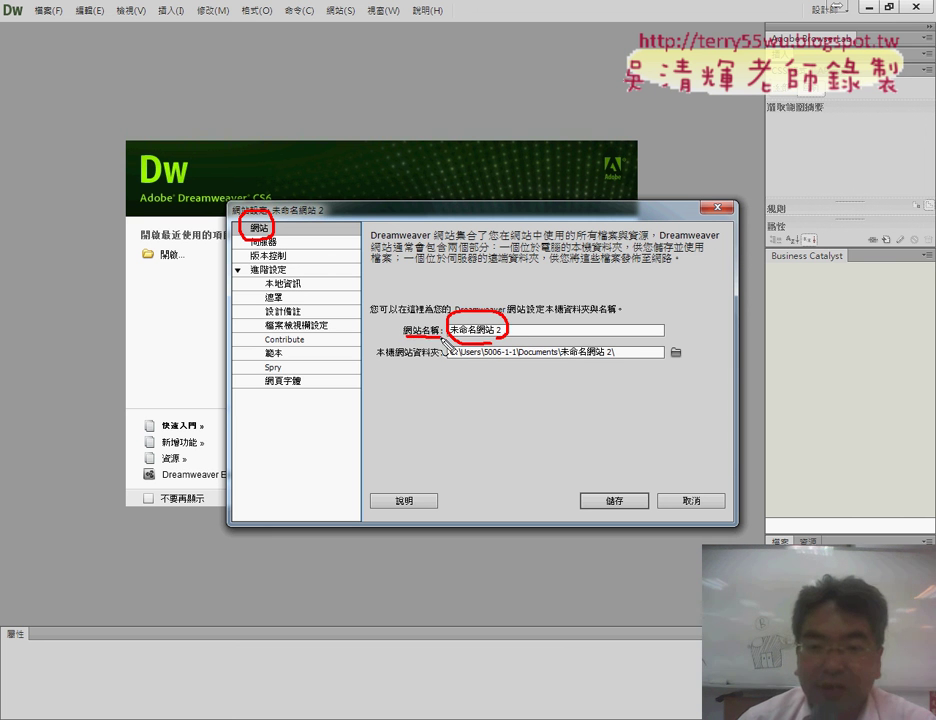
mouse_move(388, 297)
mouse_down()
mouse_move(395, 330)
mouse_move(401, 313)
mouse_move(416, 328)
mouse_up()
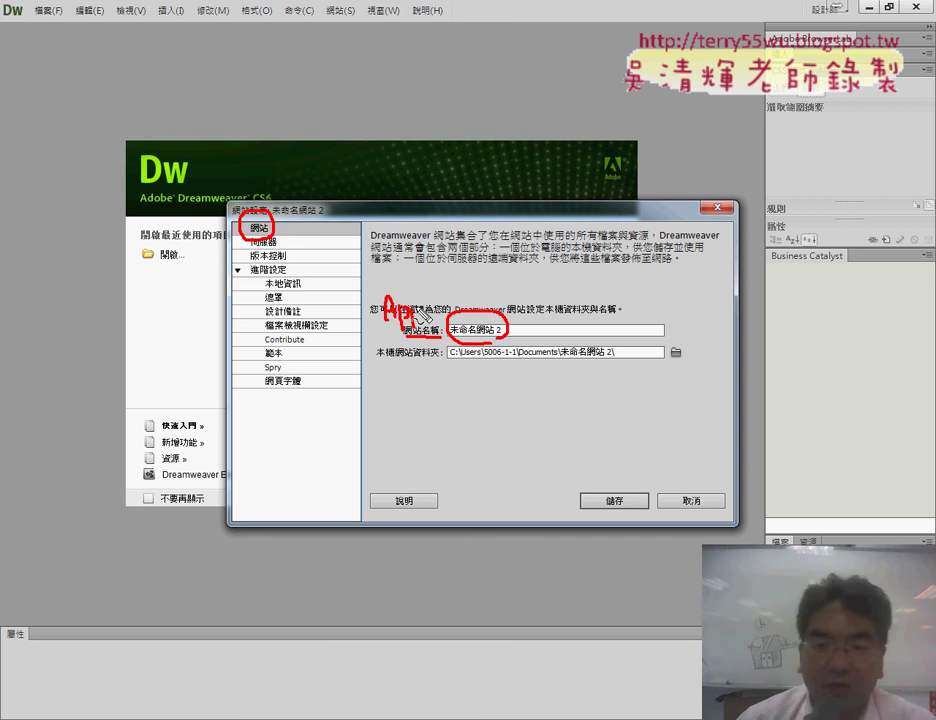
key(Escape)
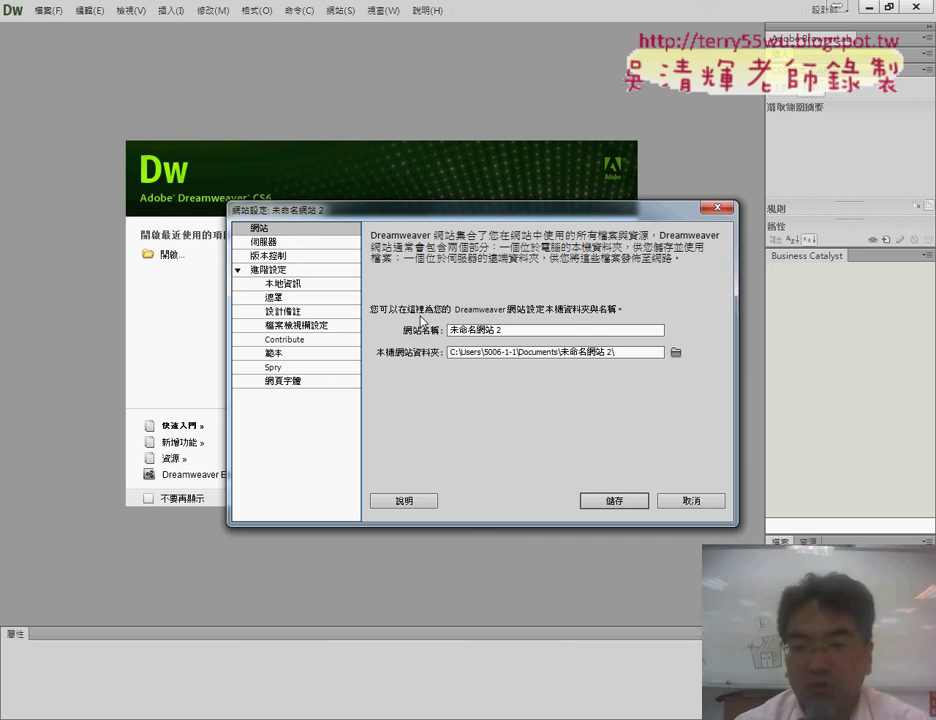
- Name the new site 102APP
double_click(471, 331)
text(10)
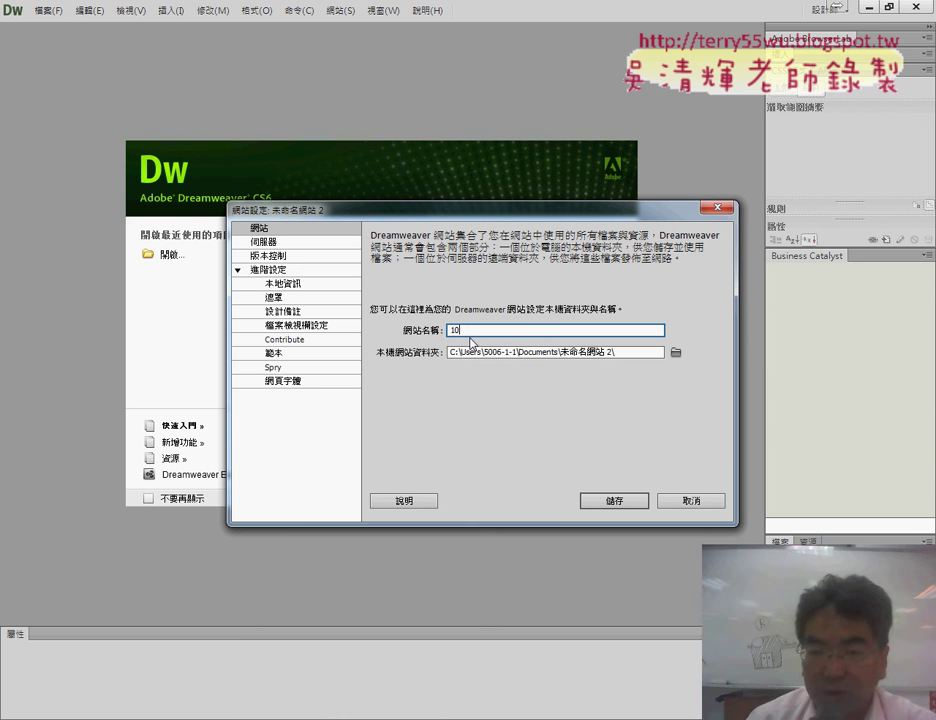
text(2A)
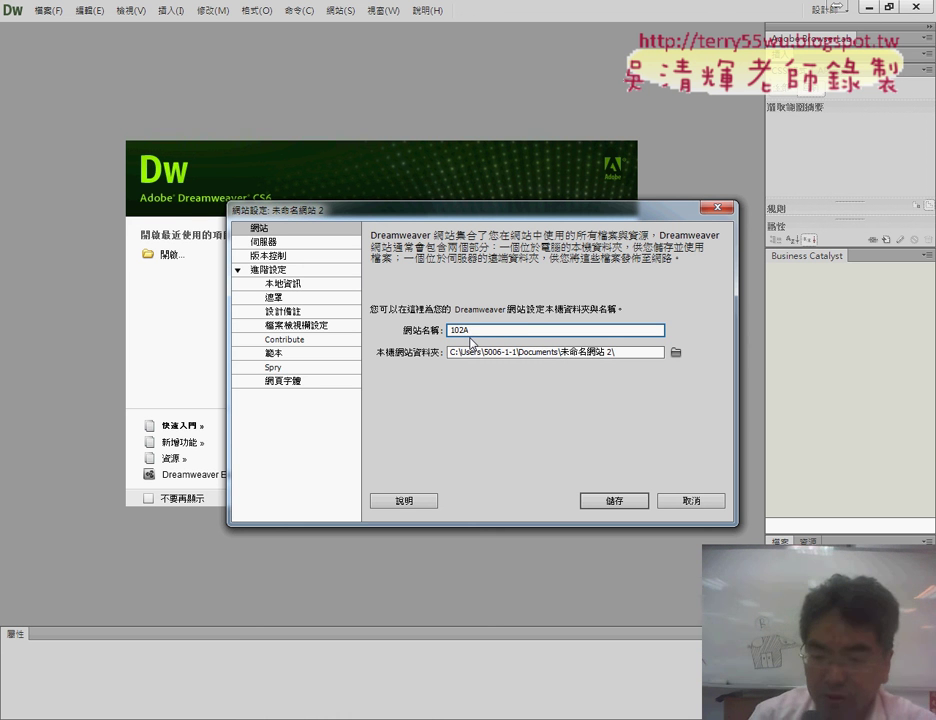
text(PP)
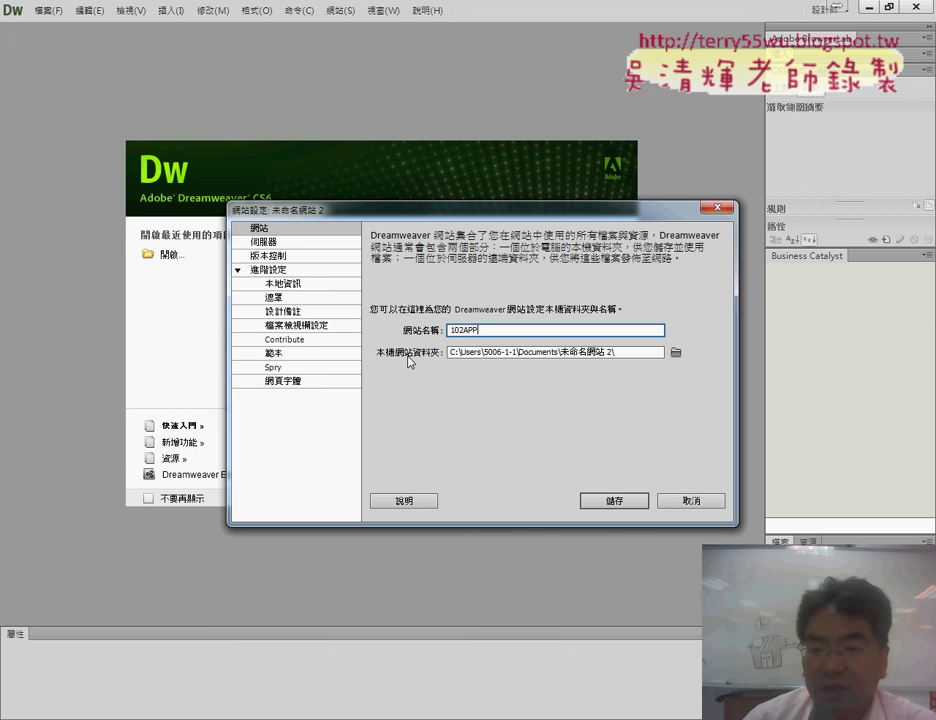
- Set the local site folder to the 102APP folder on the desktop
click(676, 353)
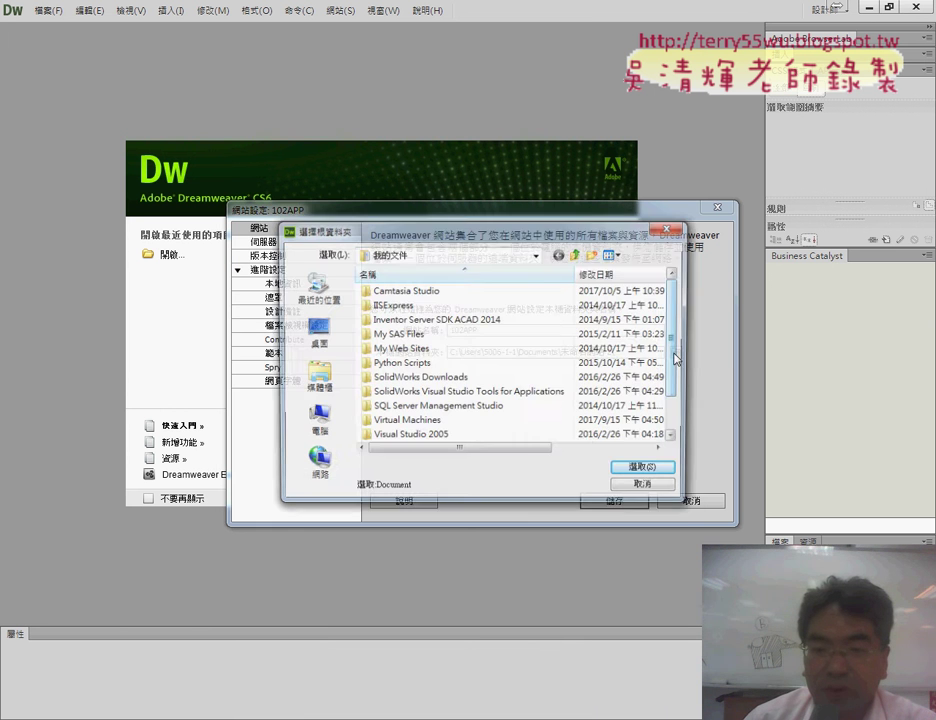
click(315, 330)
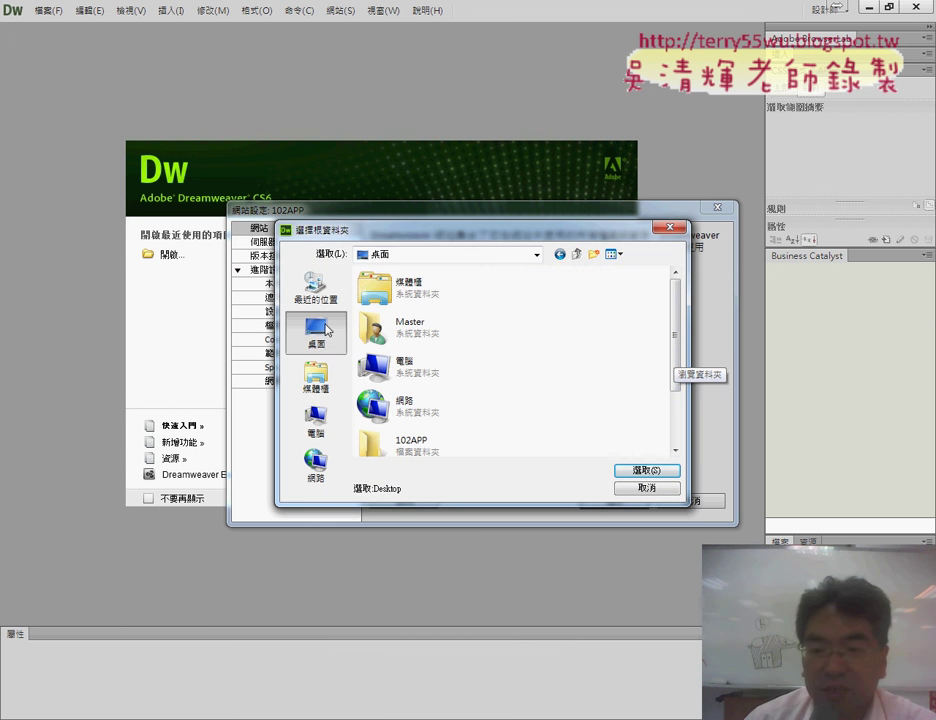
scroll(675, 334, down, 2)
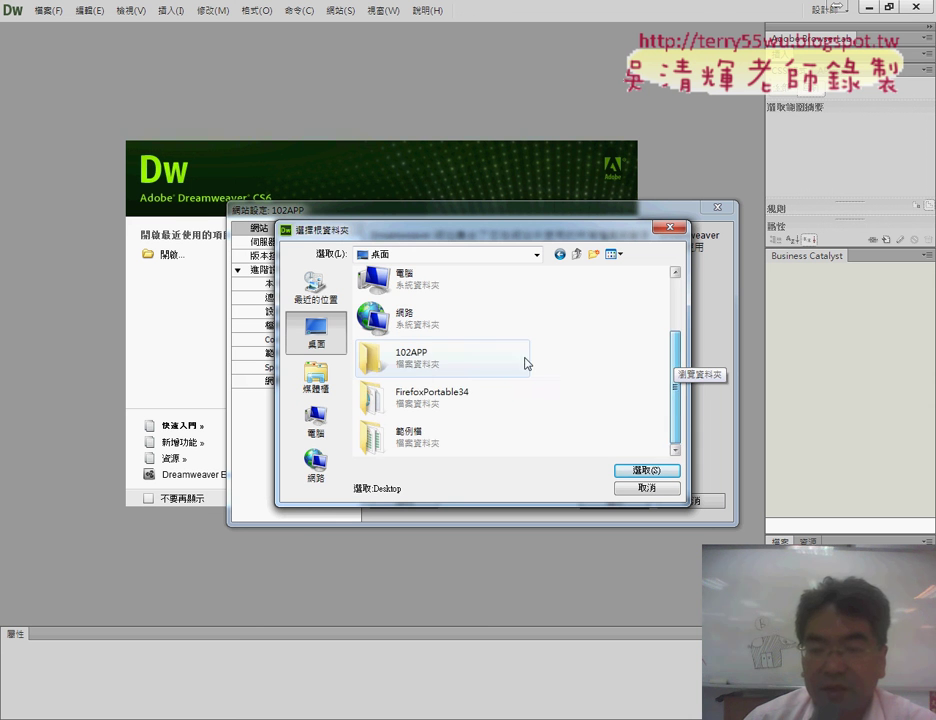
click(413, 363)
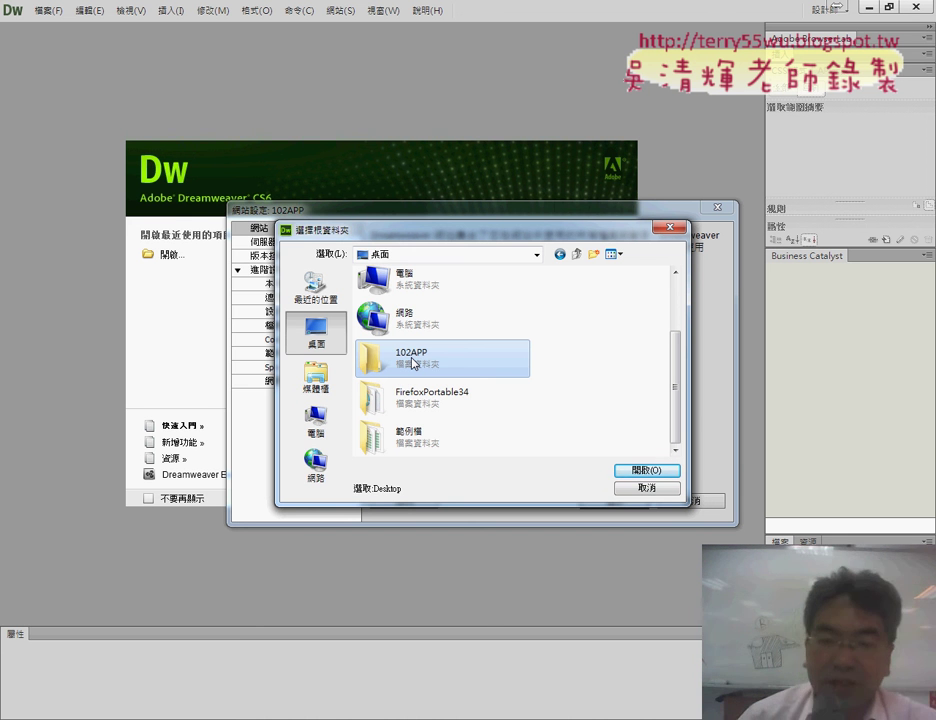
double_click(413, 364)
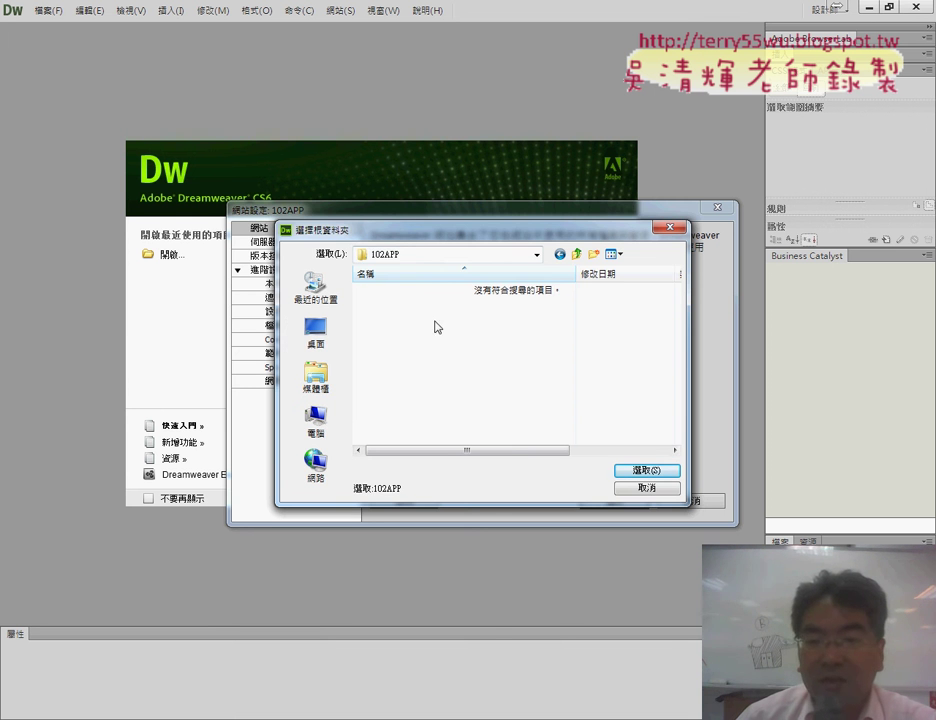
click(638, 474)
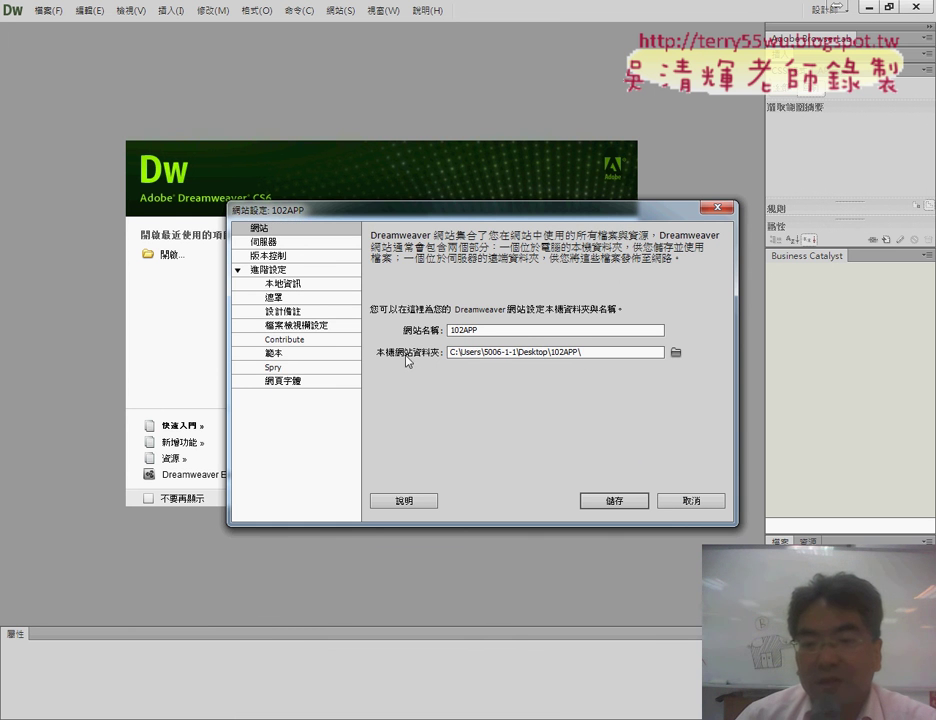
- Check the local site folder path in the 102APP site setup
drag(551, 354, 519, 354)
click(588, 354)
drag(588, 354, 551, 357)
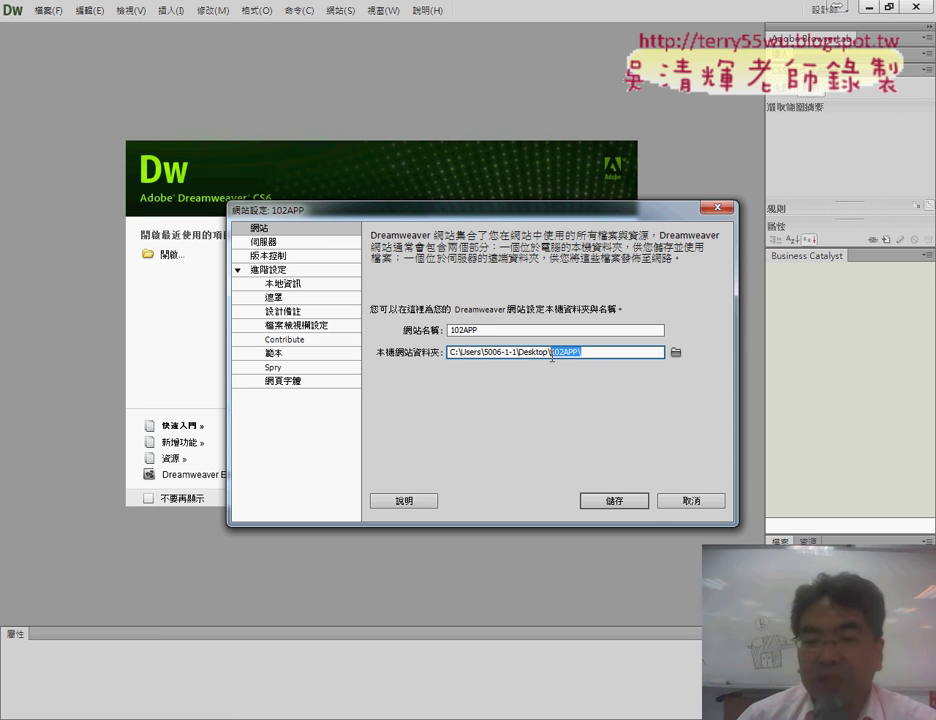
key(shift+Tab)
drag(586, 352, 422, 350)
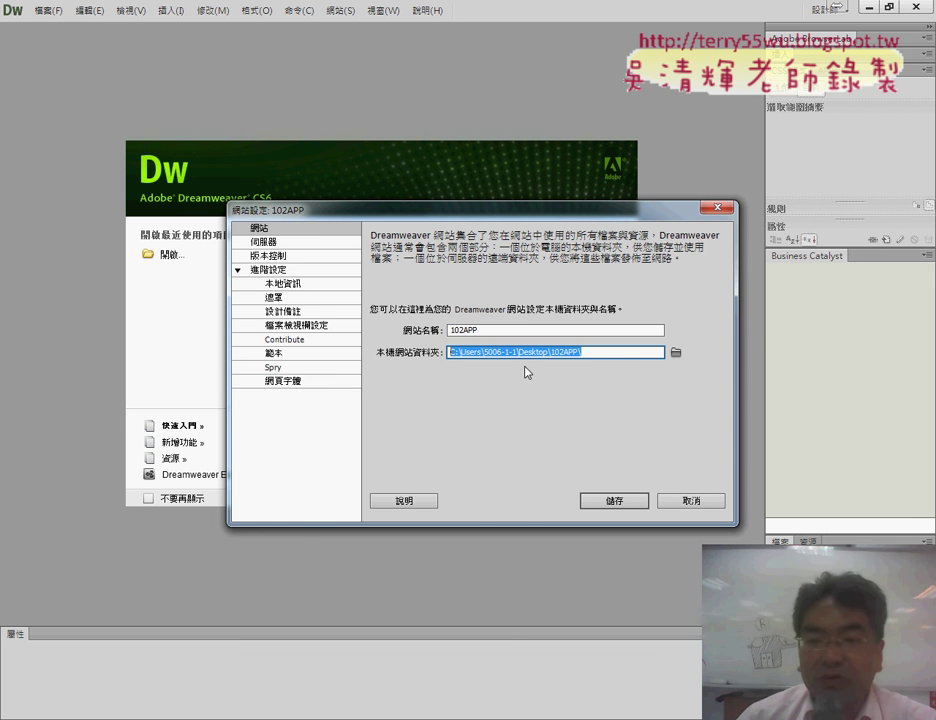
- Transfer the 102APP folder from the desktop to drive D while browsing for the site's local folder
click(675, 354)
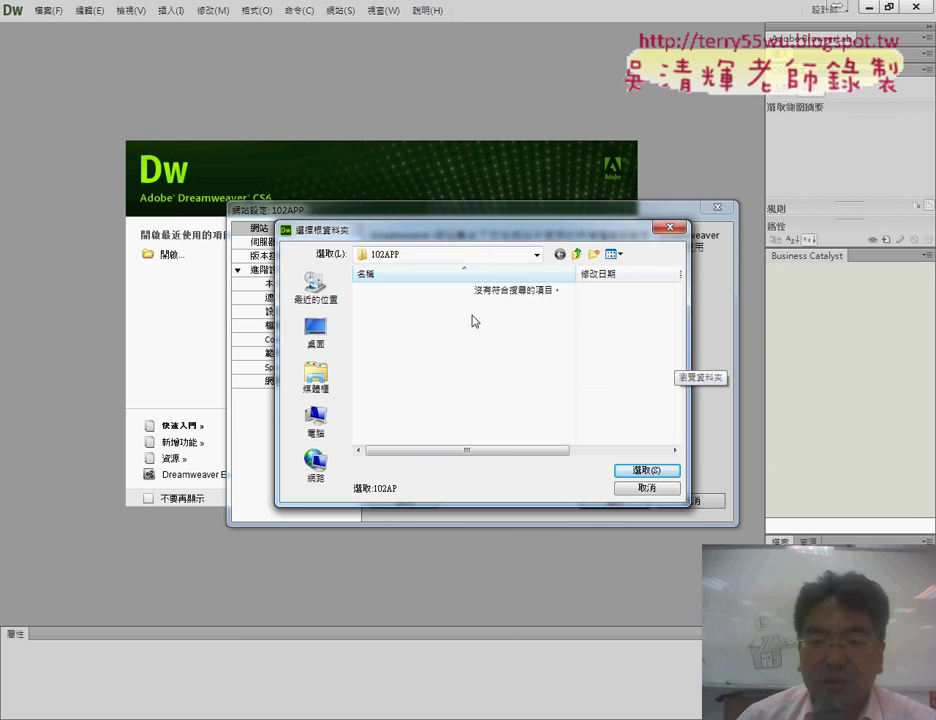
click(316, 330)
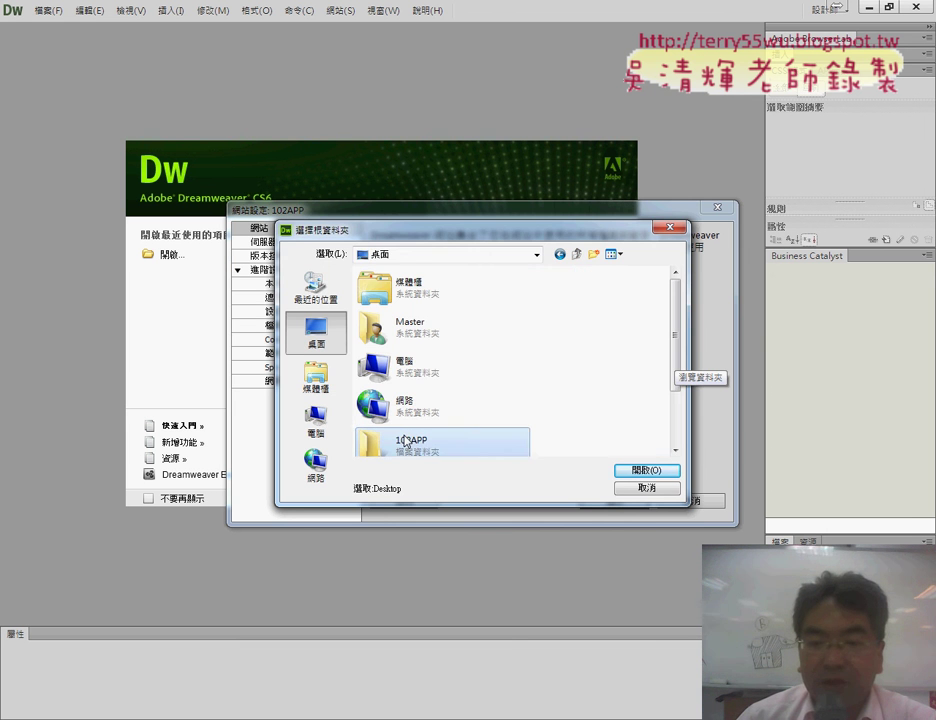
right_click(400, 440)
click(470, 348)
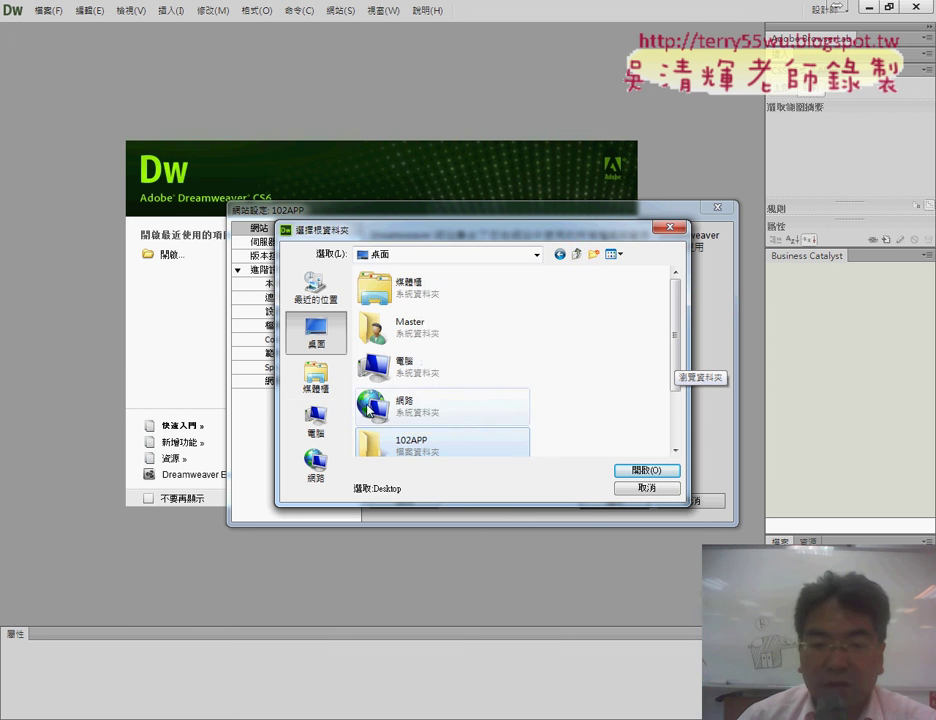
click(316, 420)
double_click(437, 353)
right_click(439, 353)
click(470, 430)
- Set the local site folder to D:\102APP\ and save the 102APP site setup
double_click(396, 305)
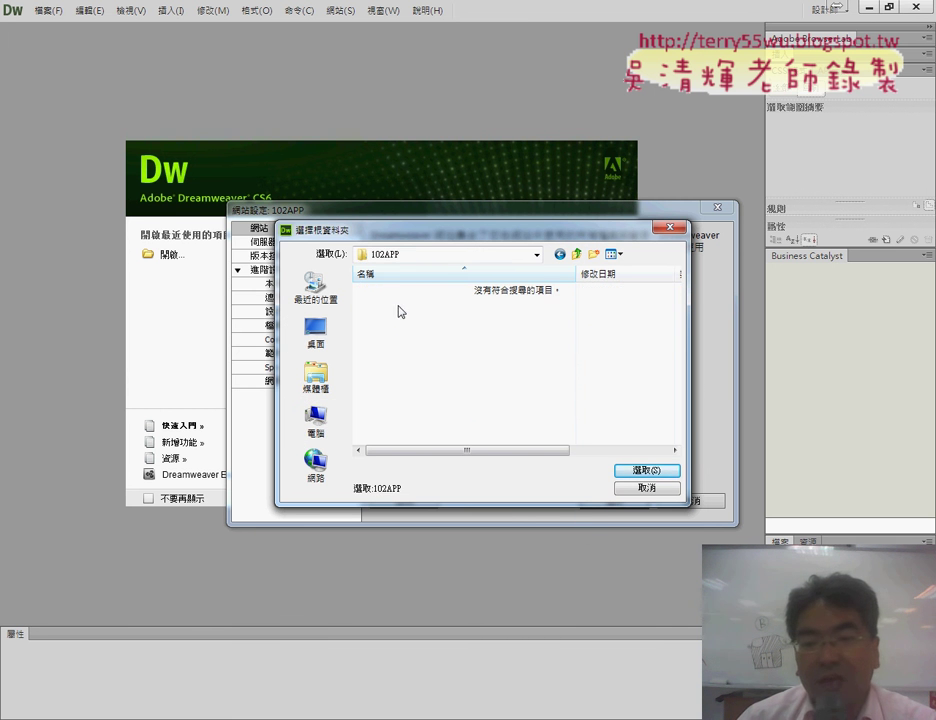
click(652, 471)
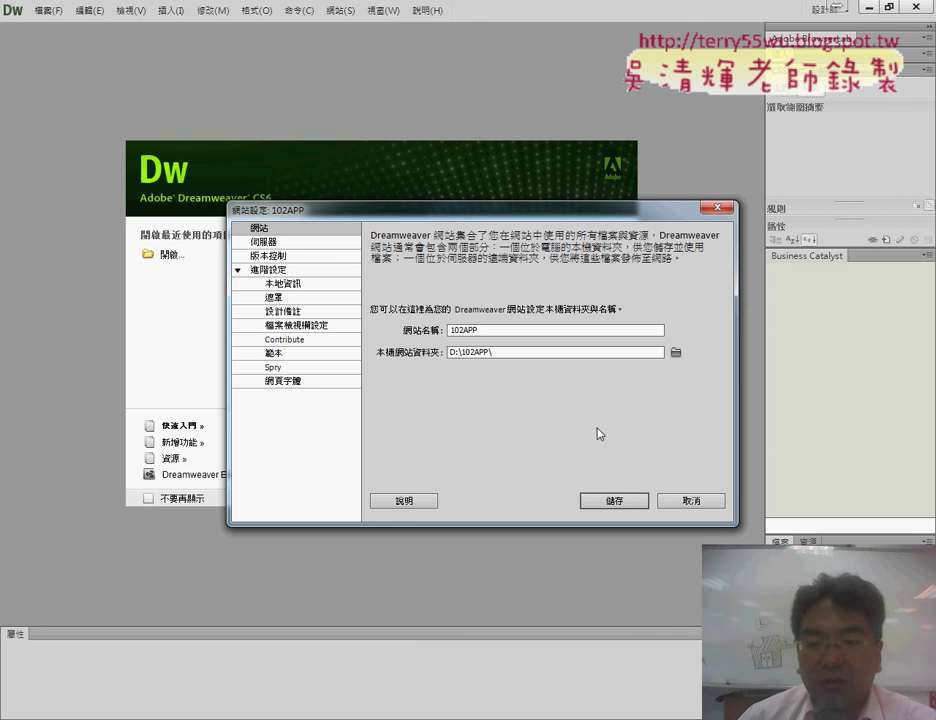
click(505, 352)
double_click(505, 352)
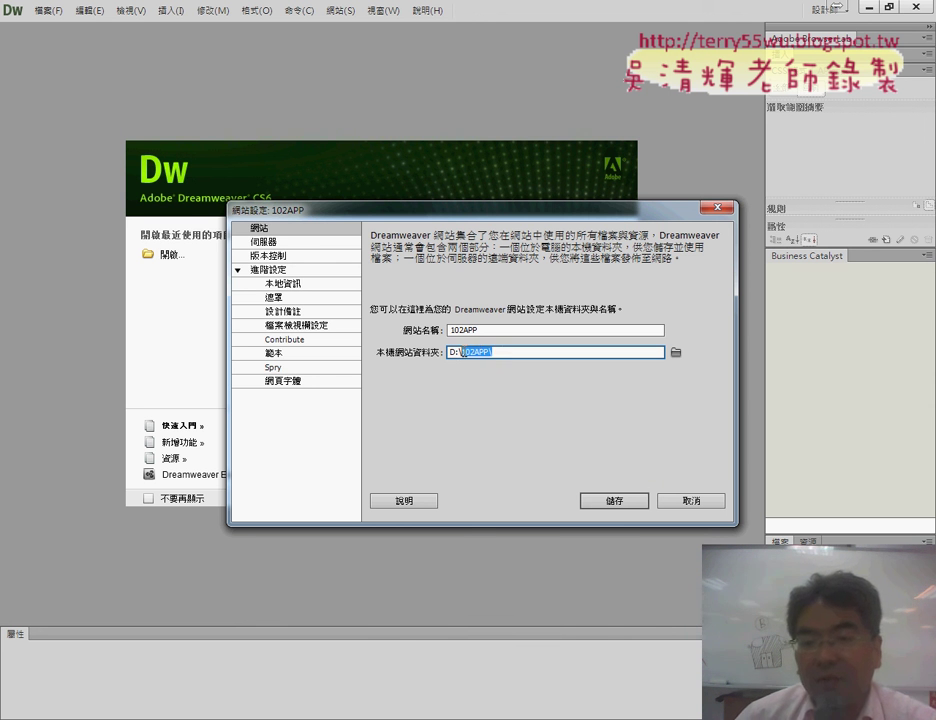
text(102APP)
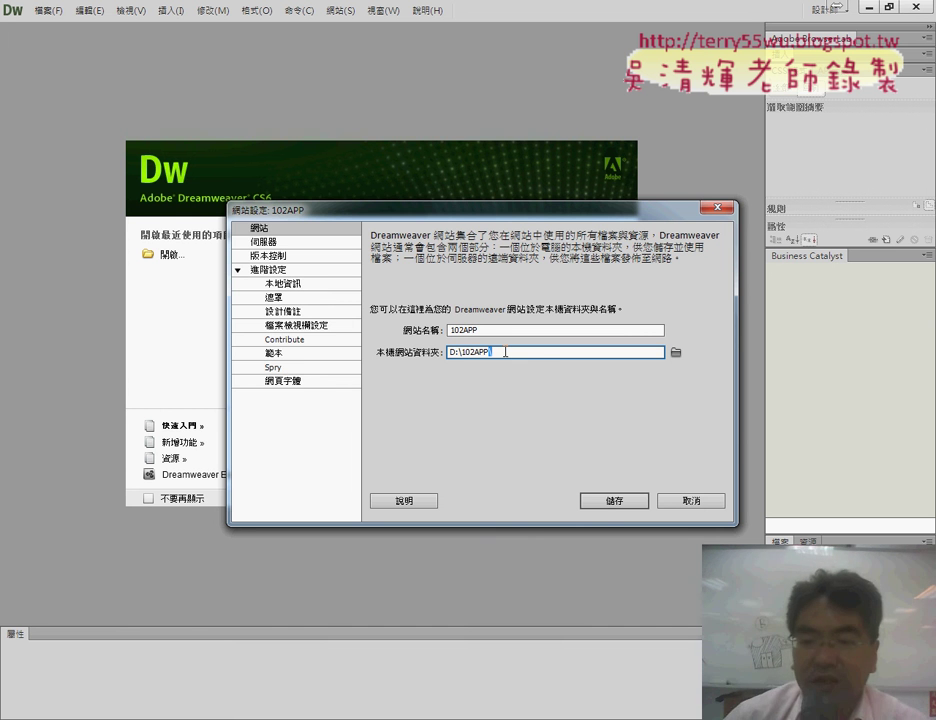
click(605, 502)
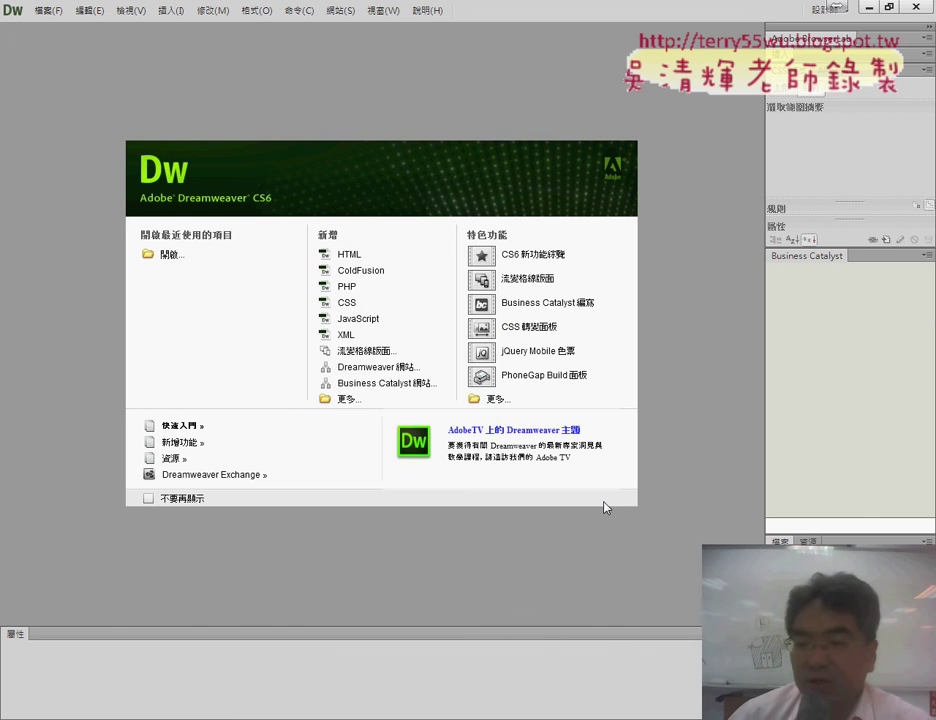
- Enlarge the Files panel to give the 102APP site listing more room
drag(825, 538, 825, 386)
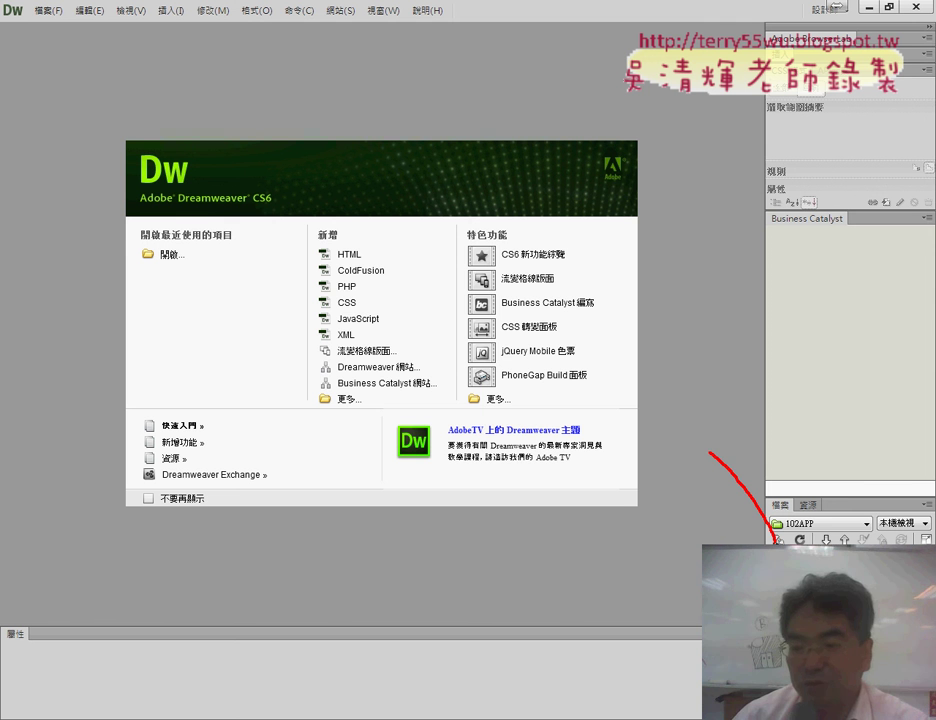
drag(710, 452, 790, 542)
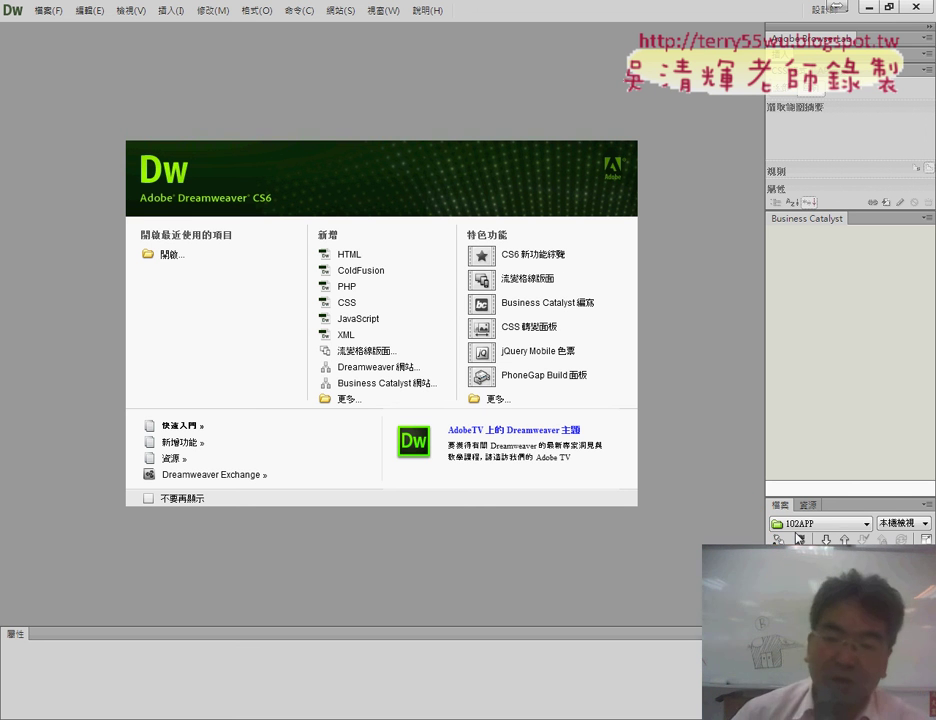
- Create a new blank HTML page with no layout, using HTML 5 as its document type
click(50, 11)
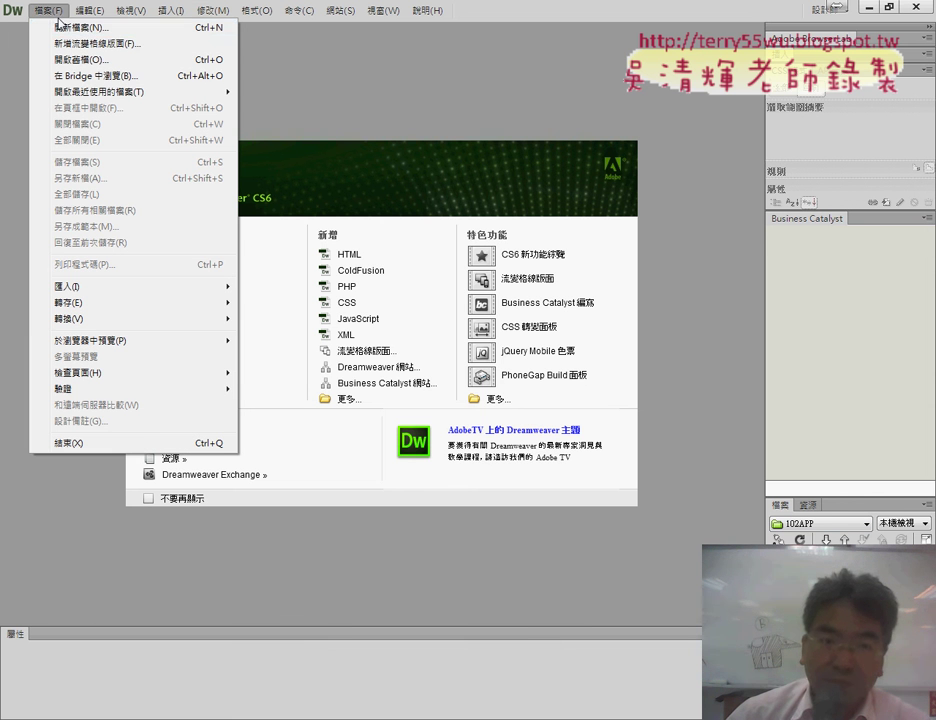
click(116, 34)
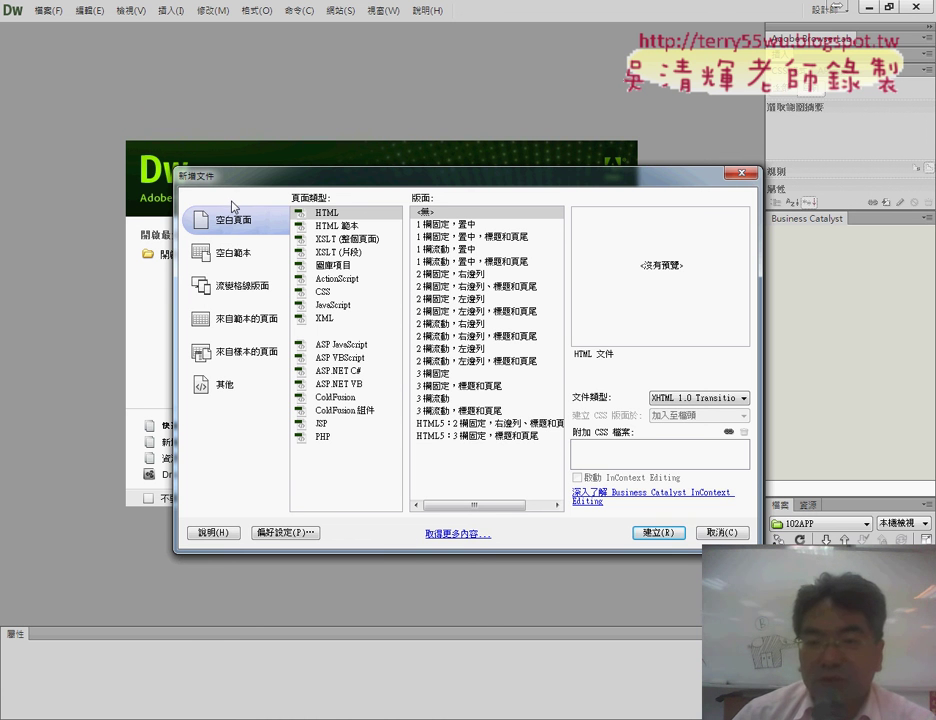
click(322, 213)
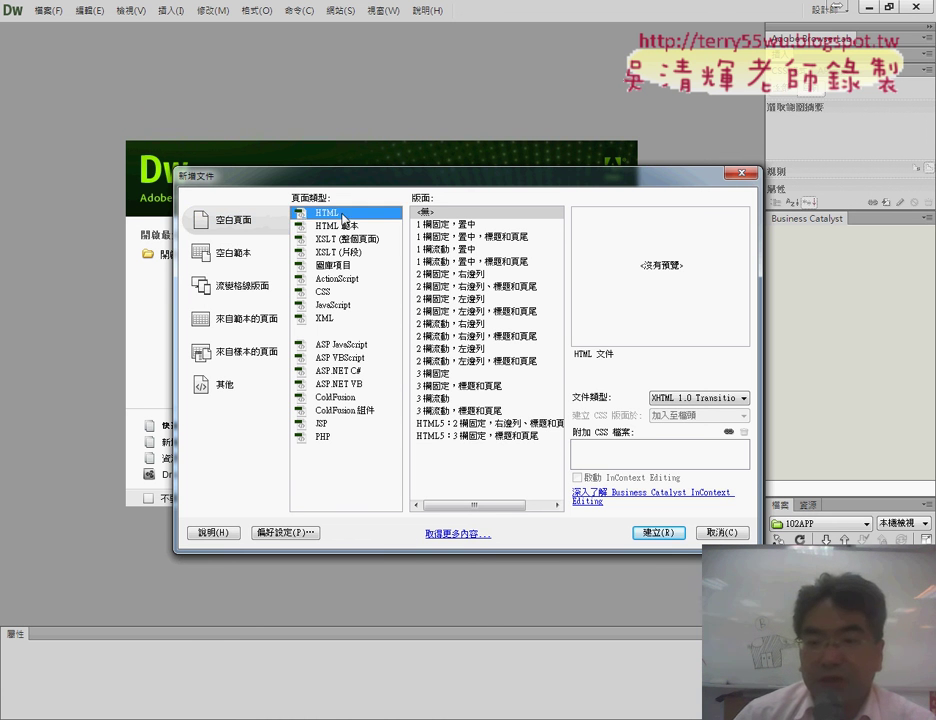
click(697, 398)
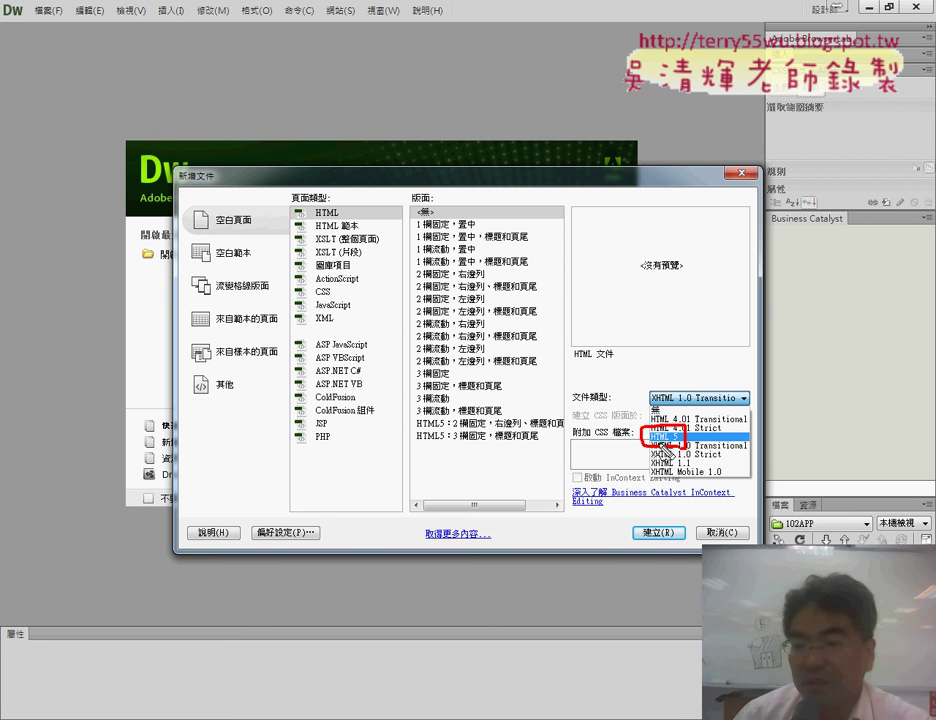
key(Escape)
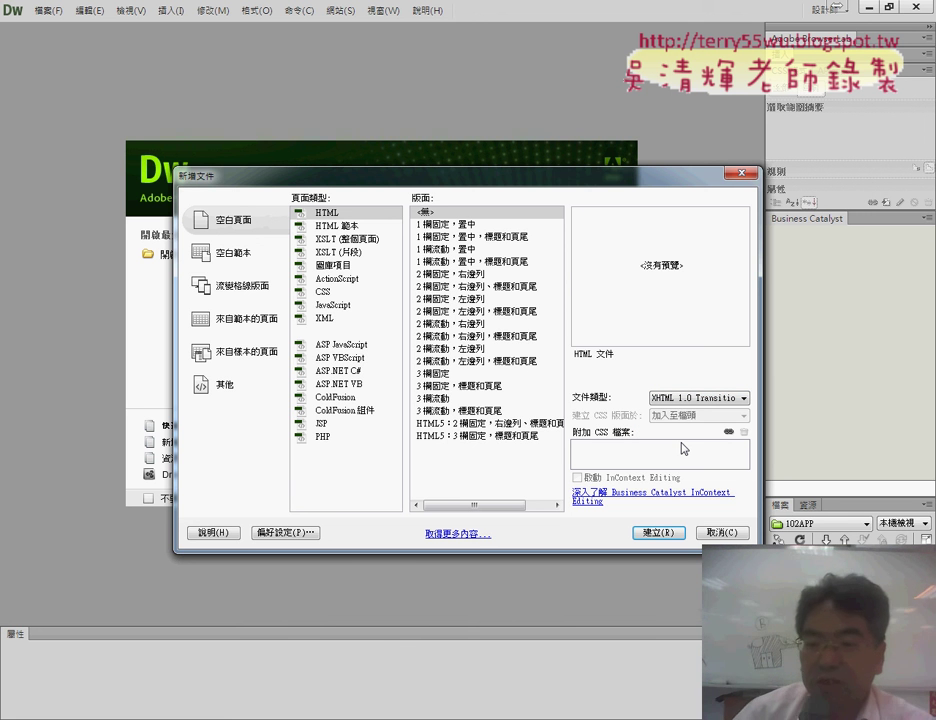
click(677, 399)
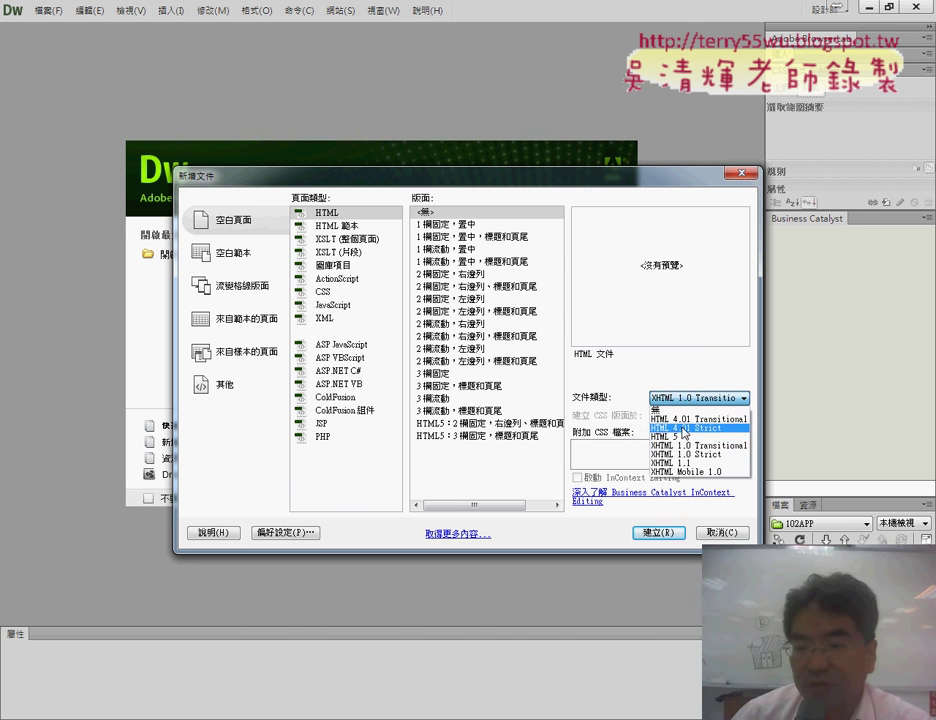
click(683, 437)
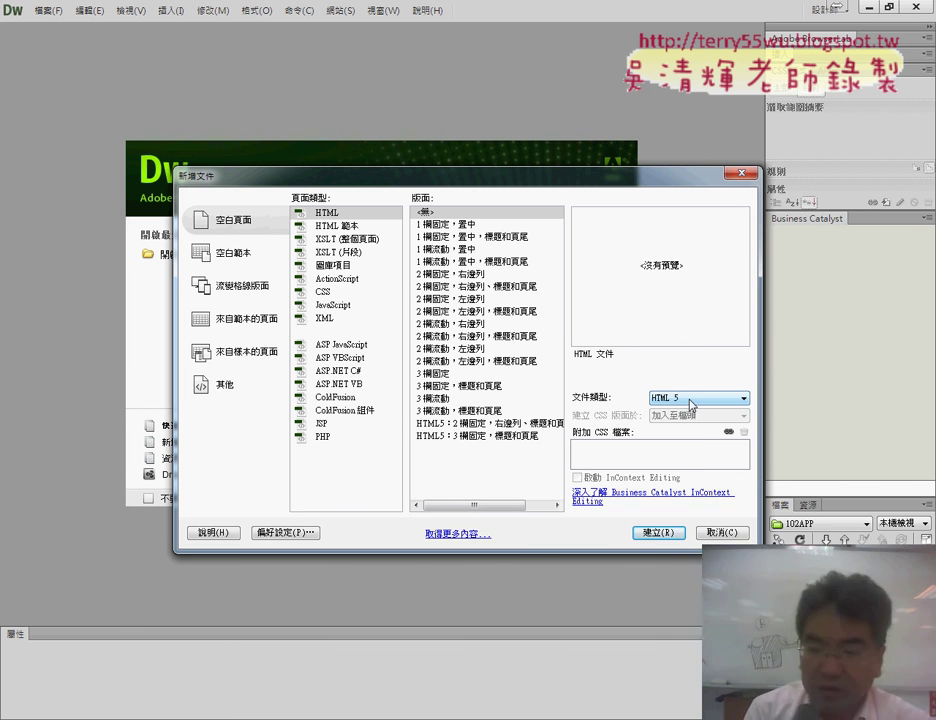
mouse_move(684, 403)
mouse_down()
mouse_move(652, 395)
mouse_move(686, 399)
mouse_up()
drag(576, 404, 612, 405)
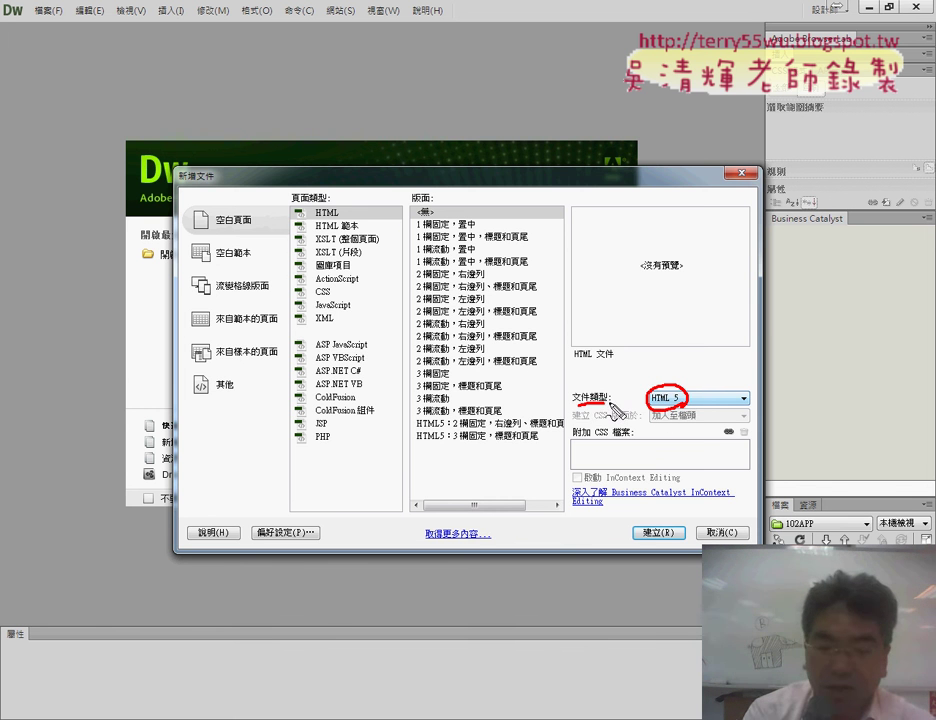
key(Escape)
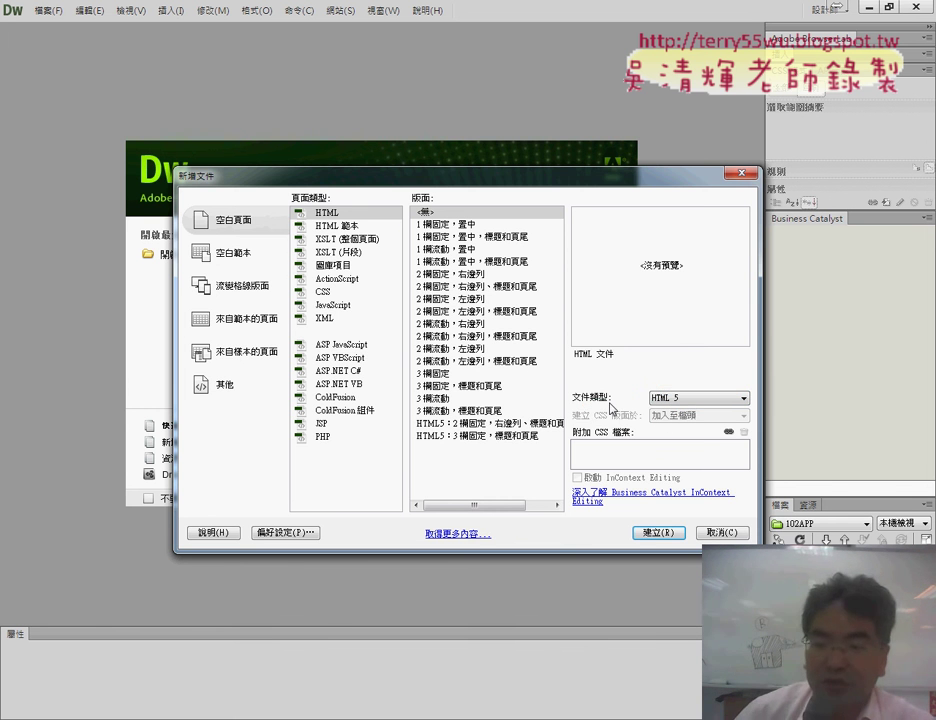
click(657, 533)
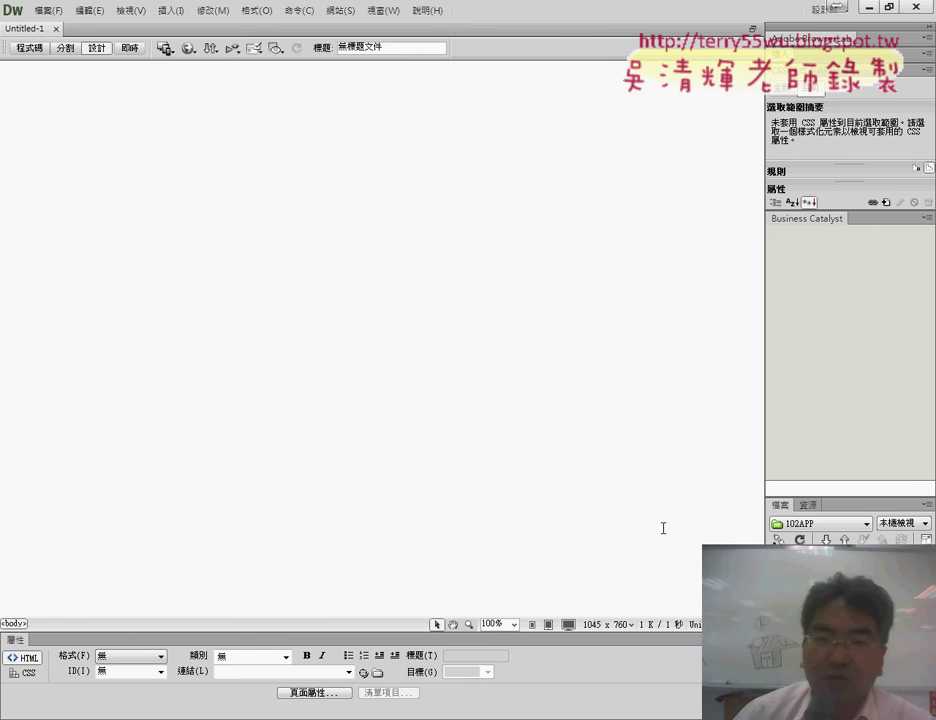
- Save the new page as index.htm in the 102APP site folder
click(54, 14)
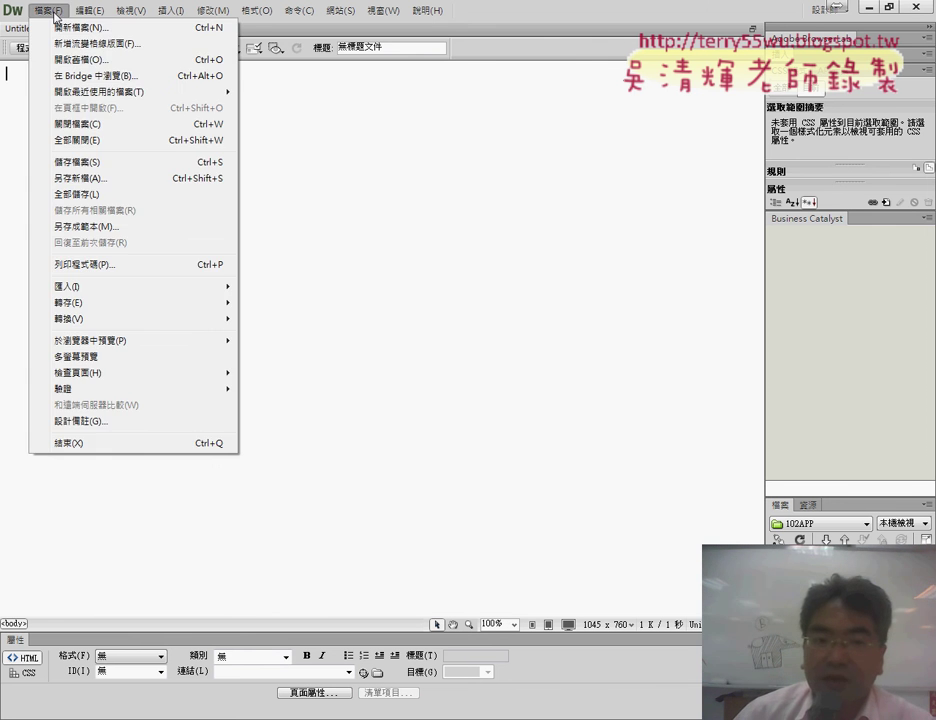
click(88, 163)
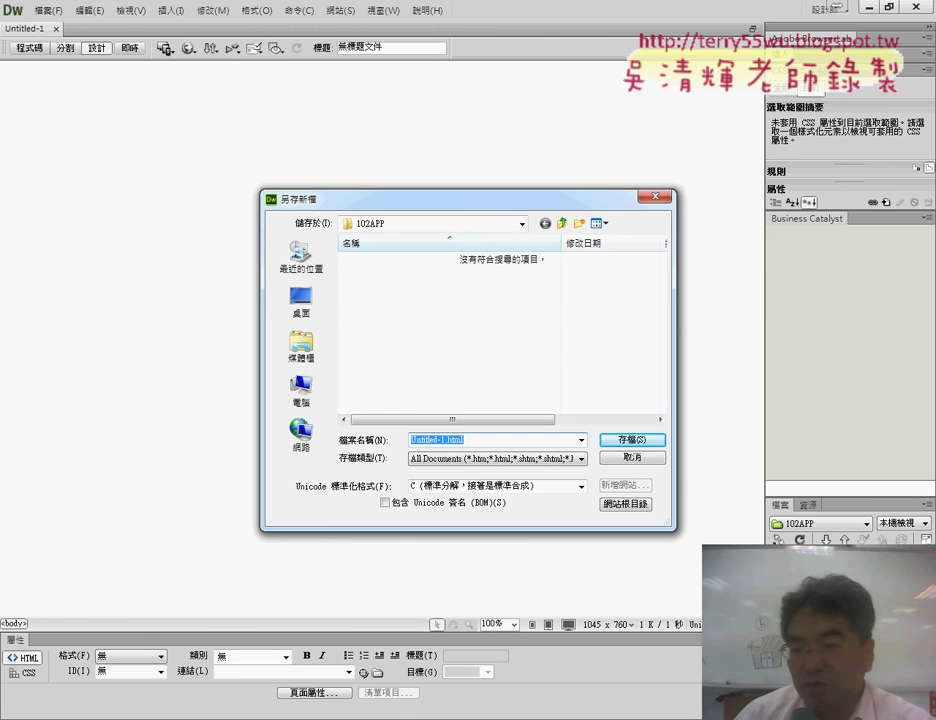
click(445, 440)
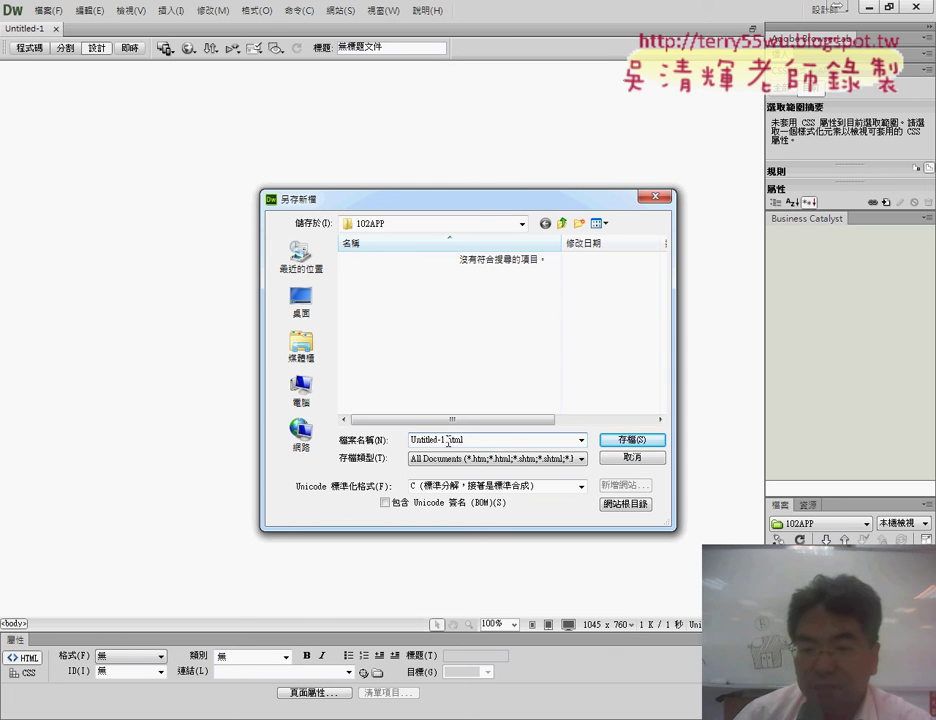
drag(445, 440, 397, 442)
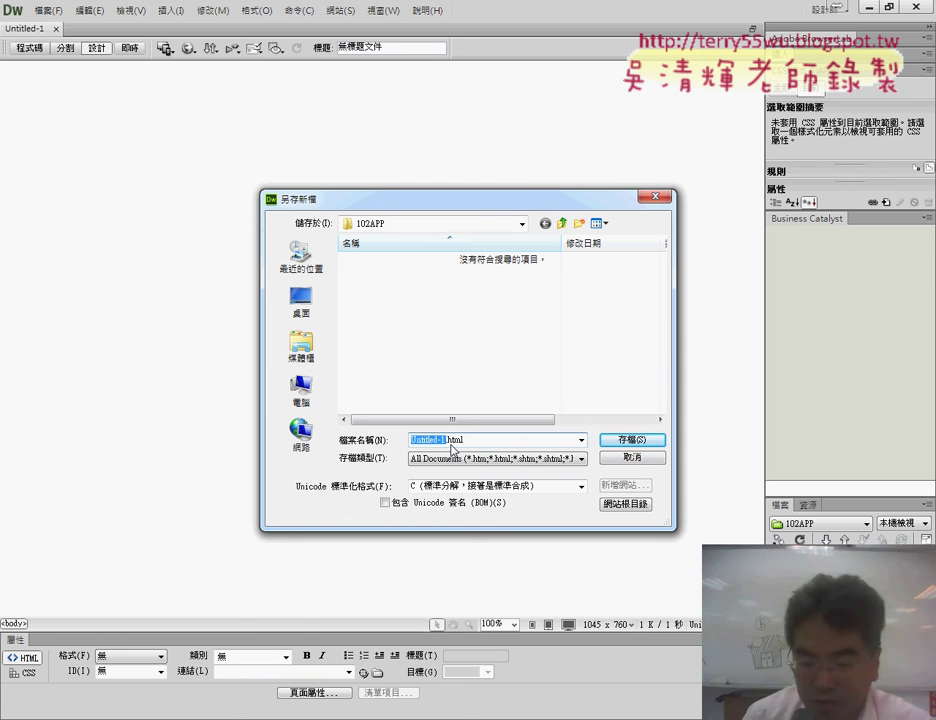
key(BackSpace)
text(index)
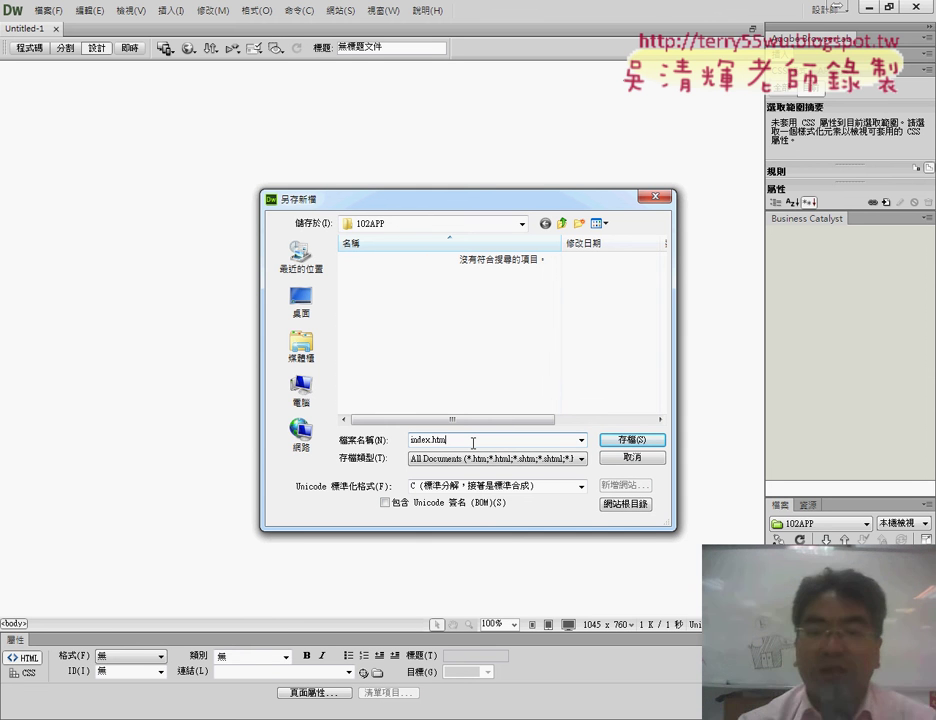
click(627, 440)
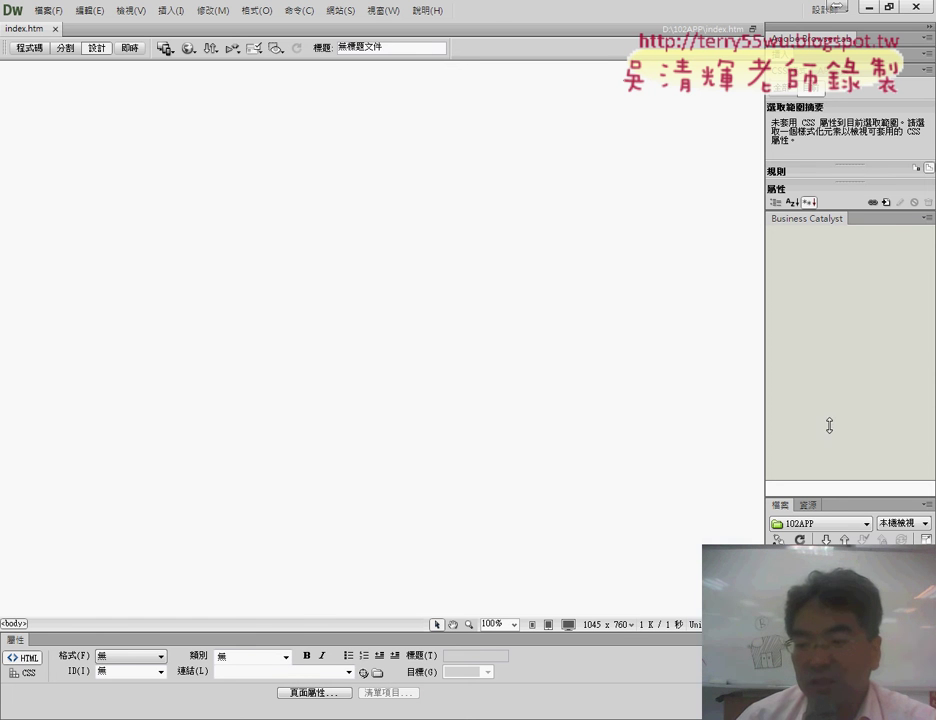